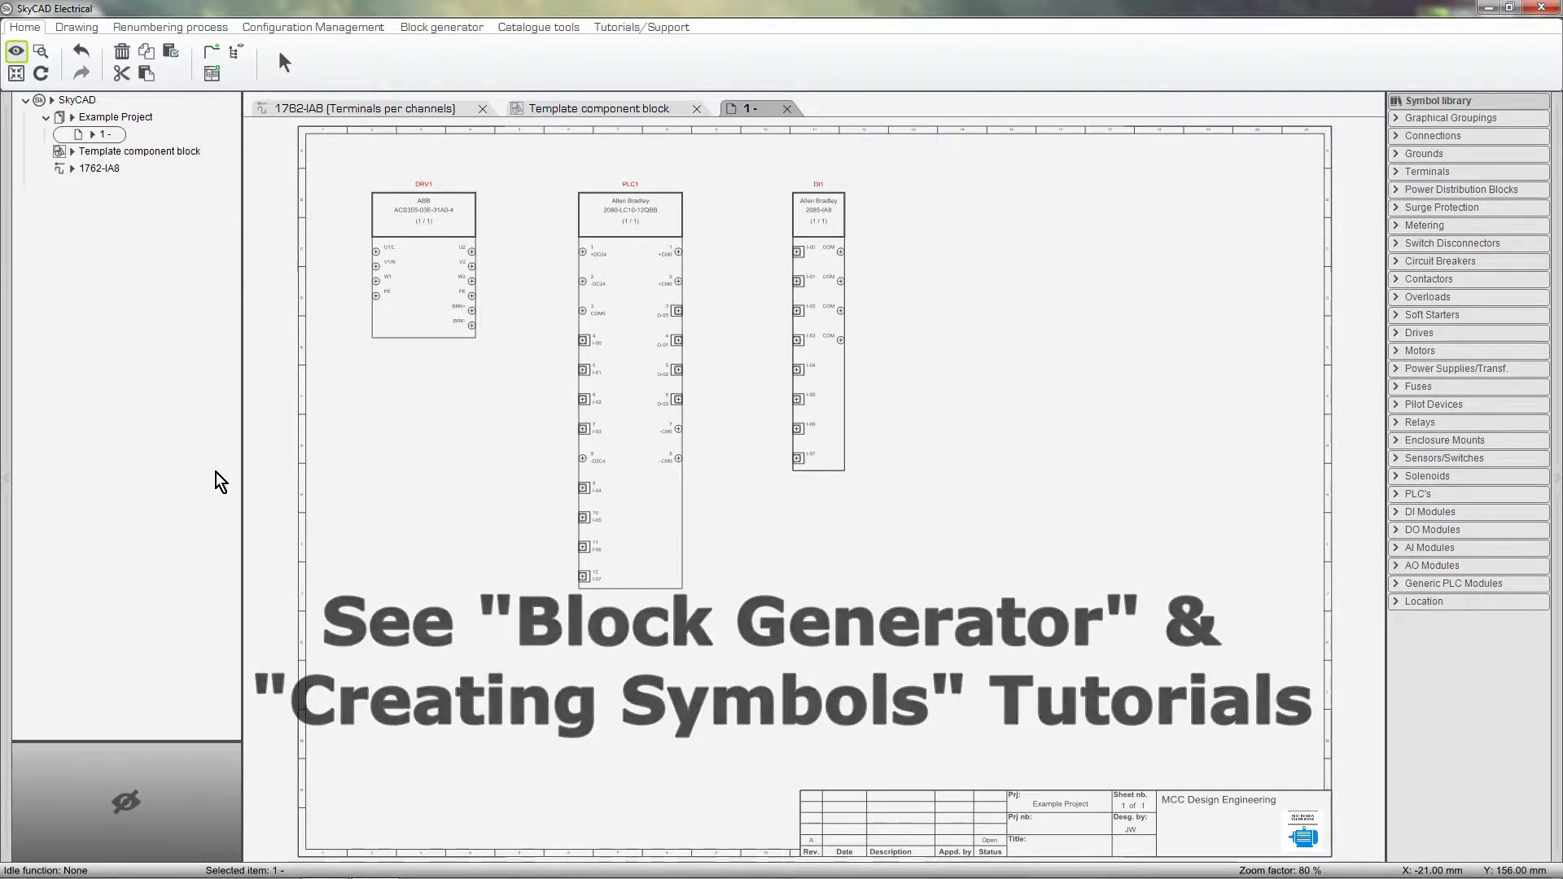
Step: Zoom in on schematic page 1 showing the DRV1, PLC1 and DI1 blocks
scroll(314, 275, up, 3)
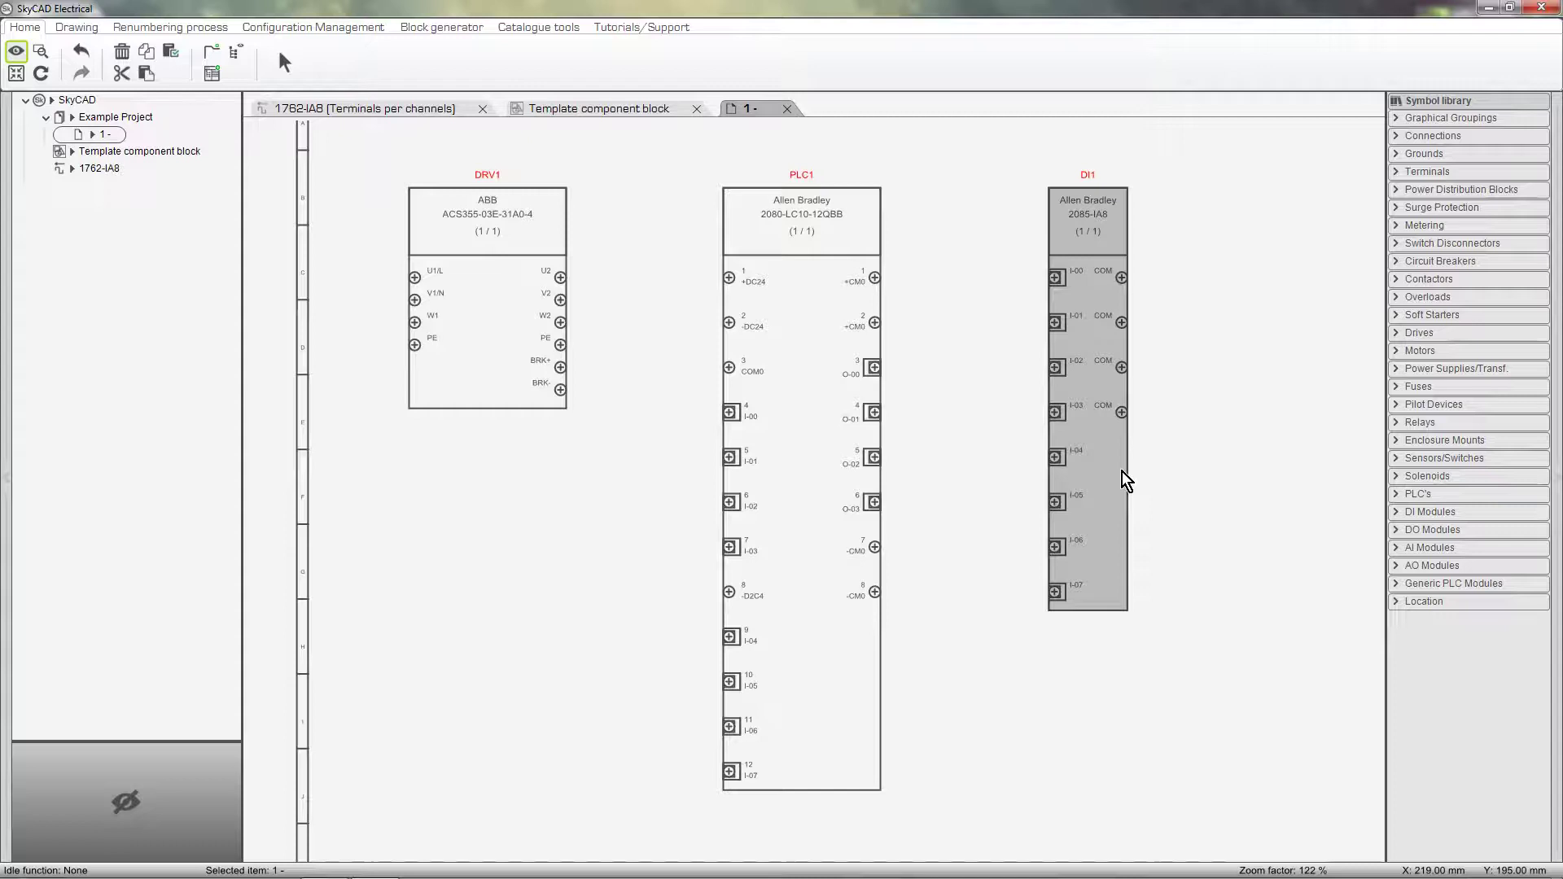
click(661, 114)
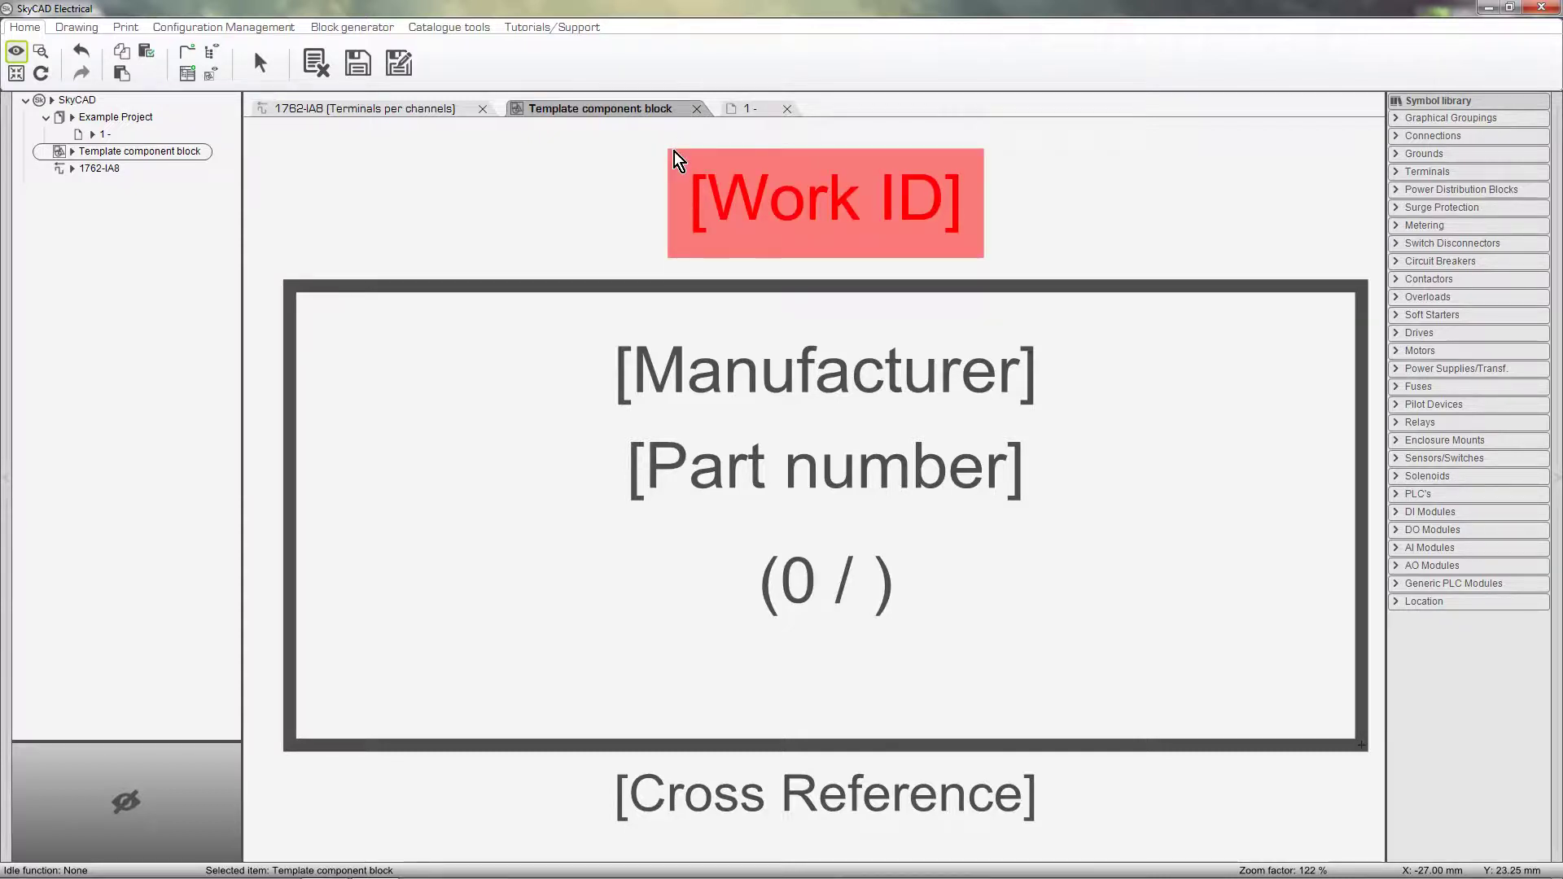
click(740, 109)
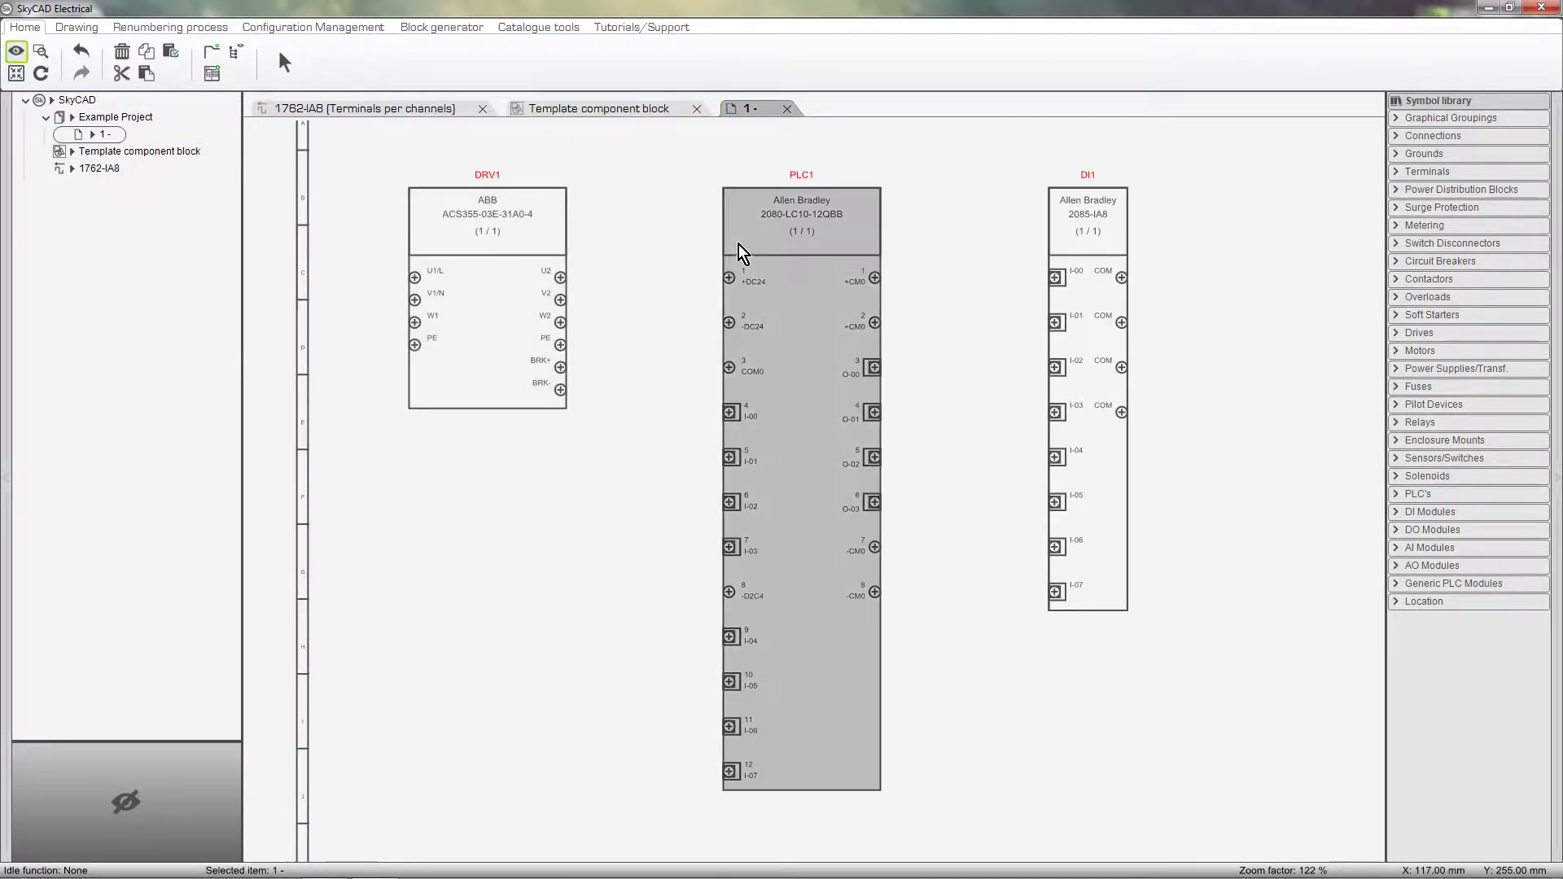
click(664, 110)
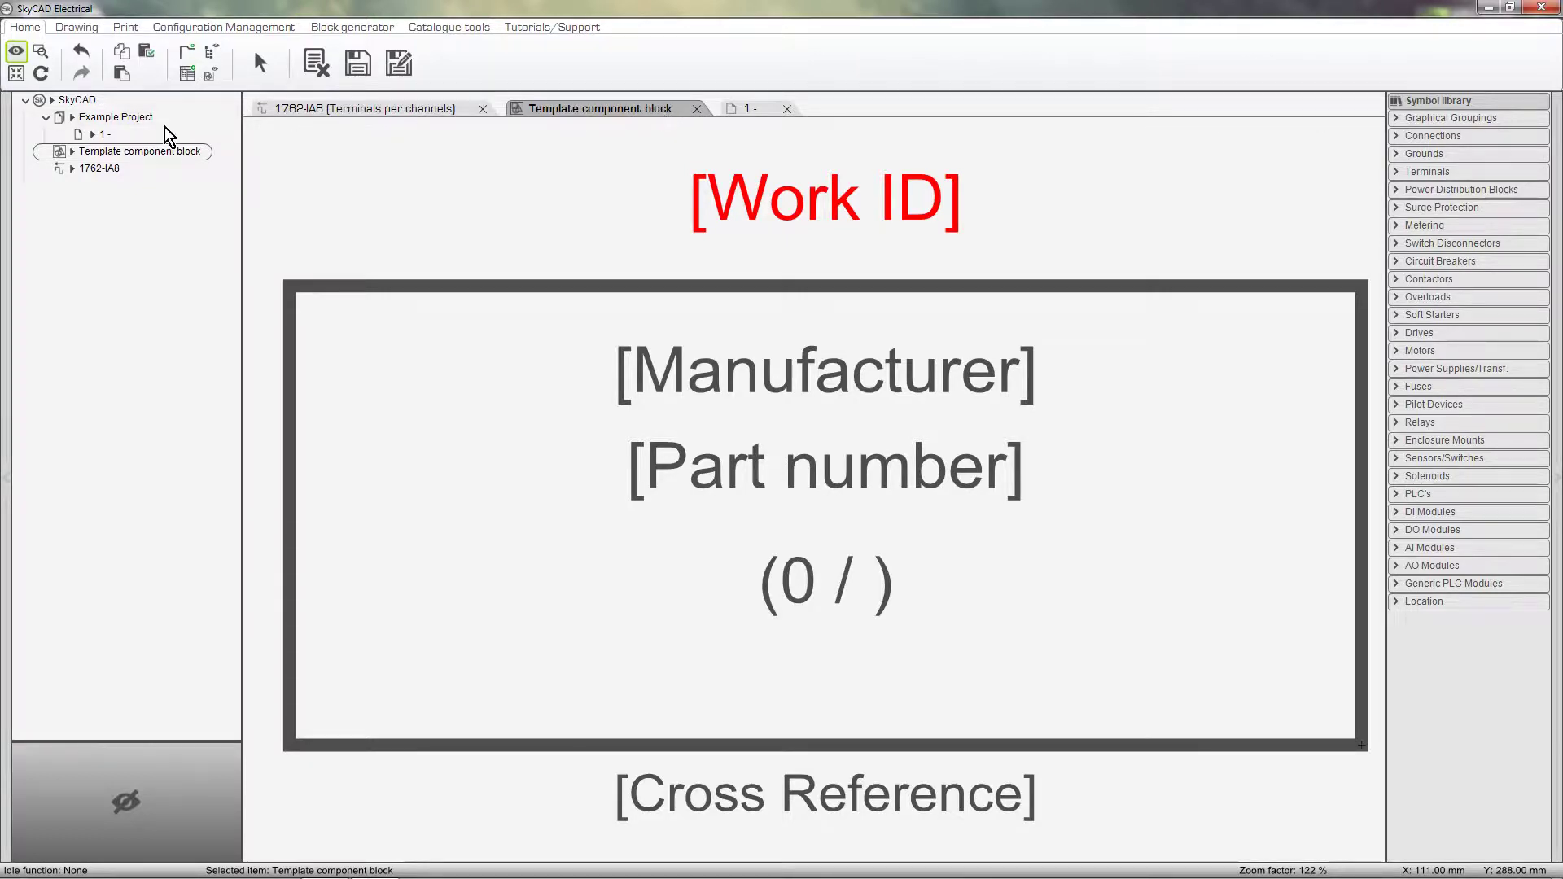
click(73, 153)
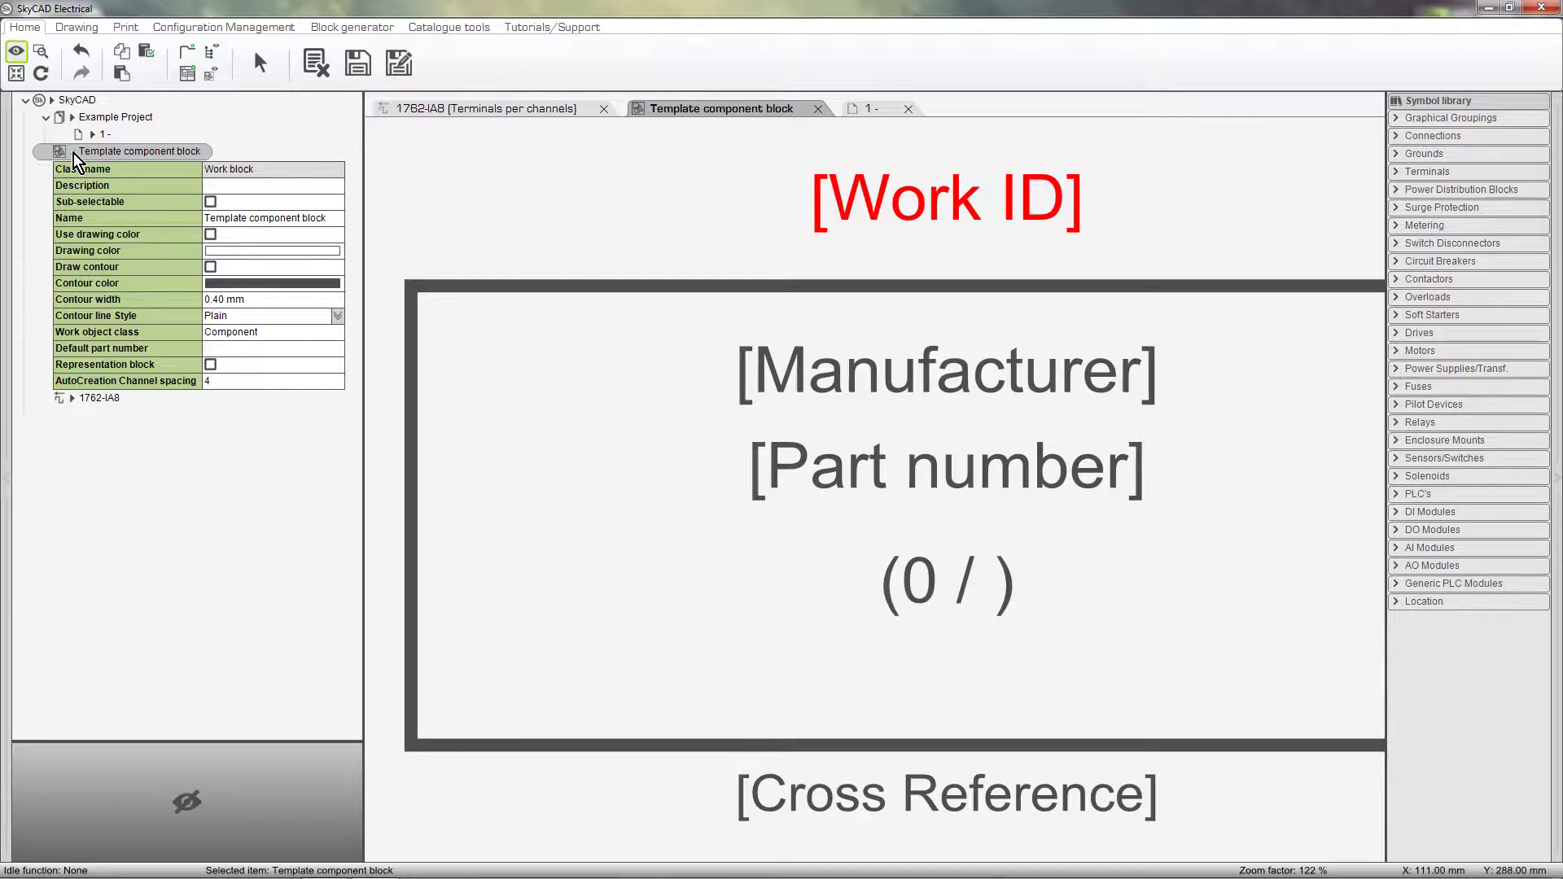
click(73, 152)
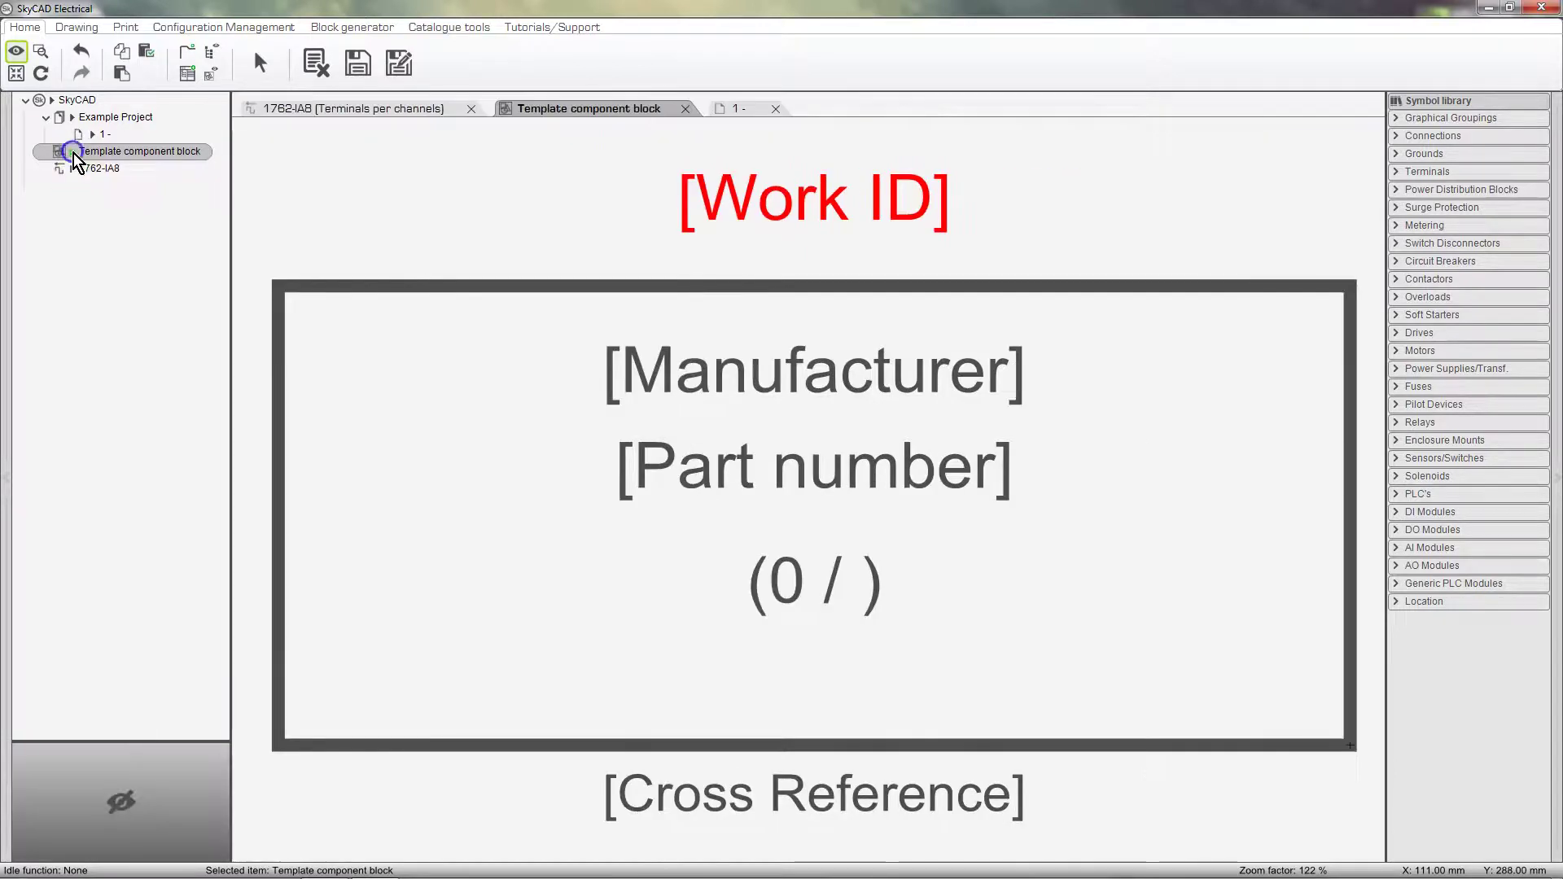
Step: Go back to schematic page 1 with the DRV1, PLC1 and DI1 blocks
click(750, 110)
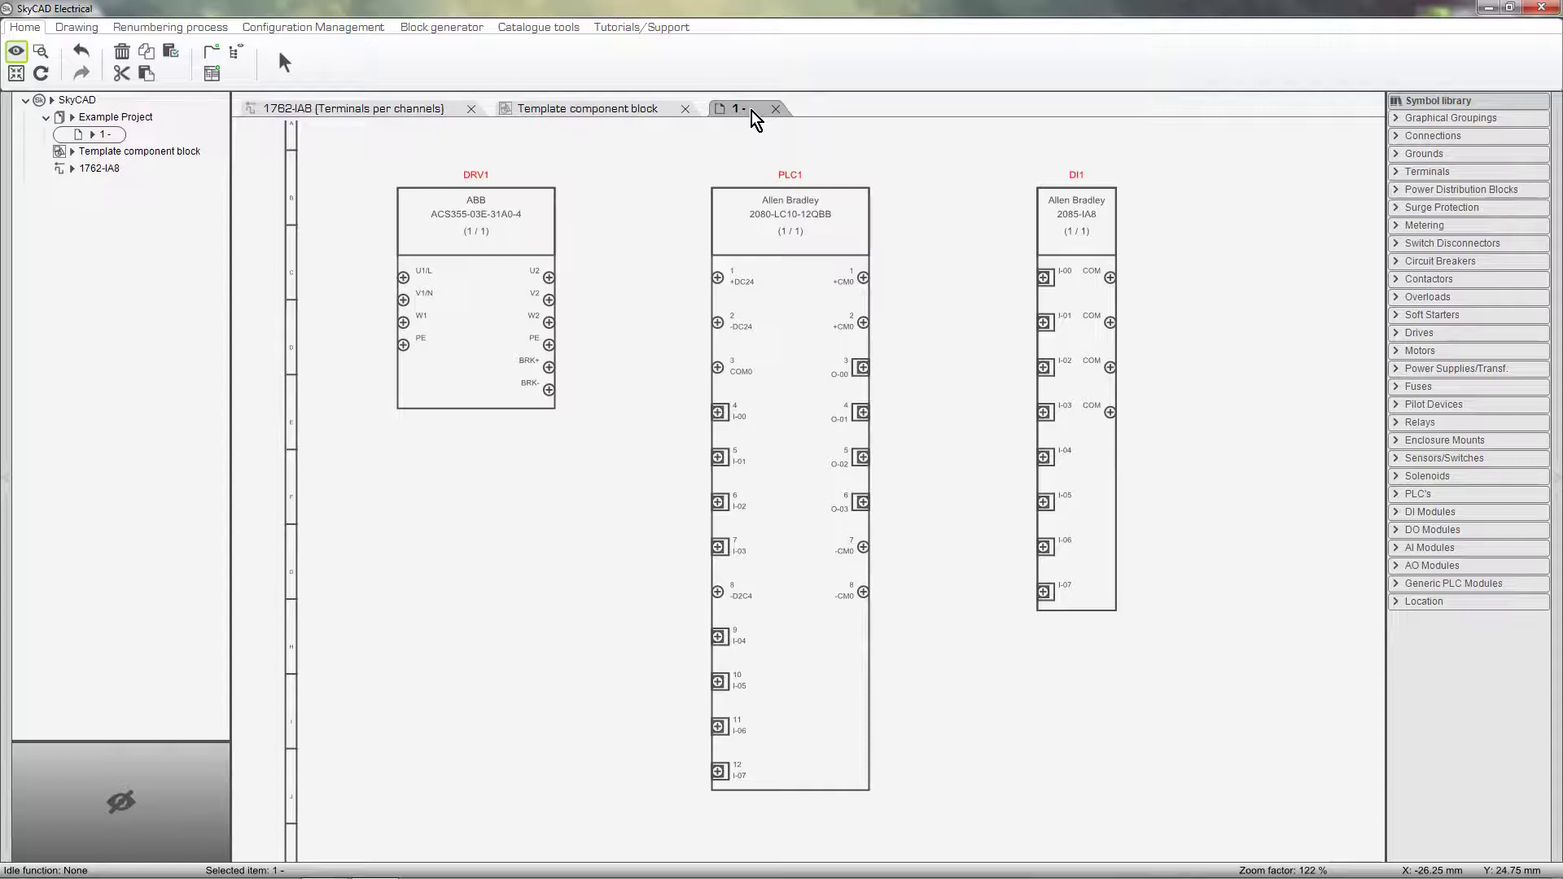
Step: Open the DI Module class template block from SkyCAD Explorer as TemplateInputPLCModule
click(476, 24)
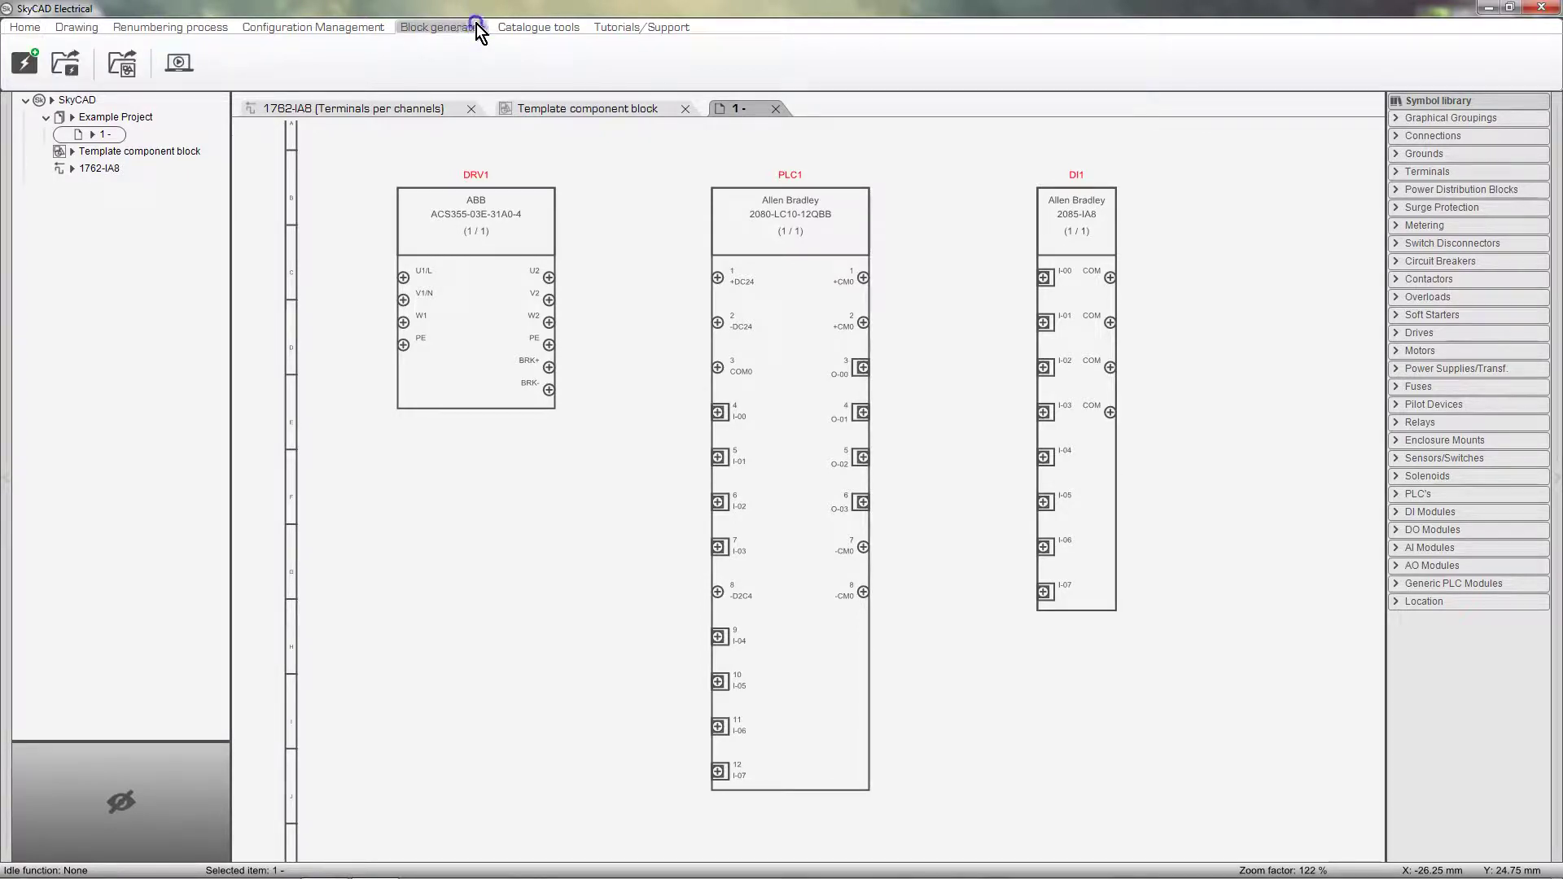
click(119, 64)
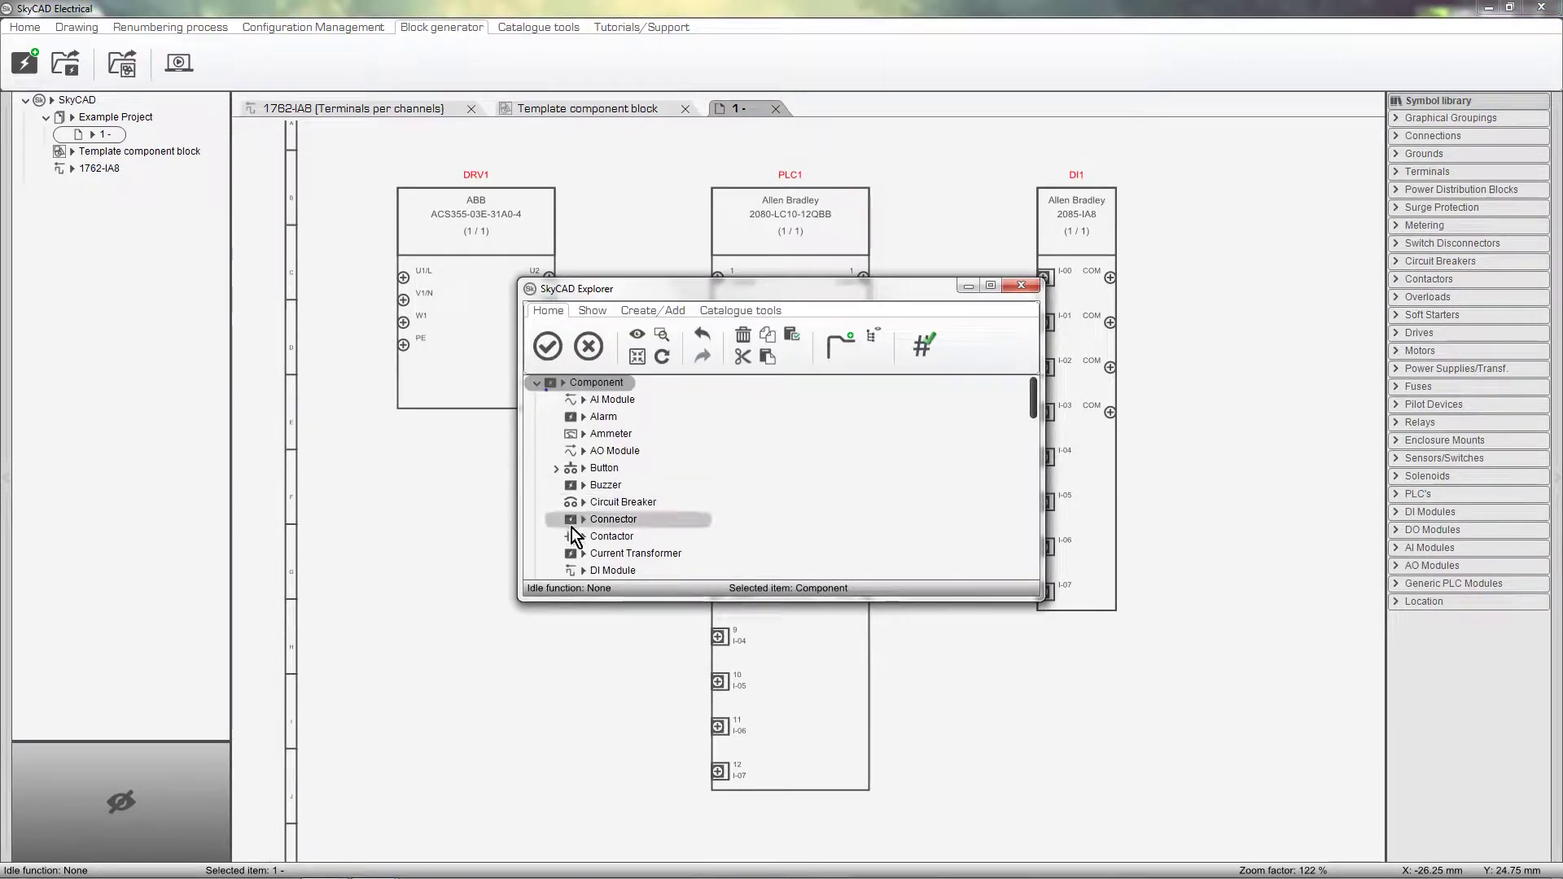
click(612, 573)
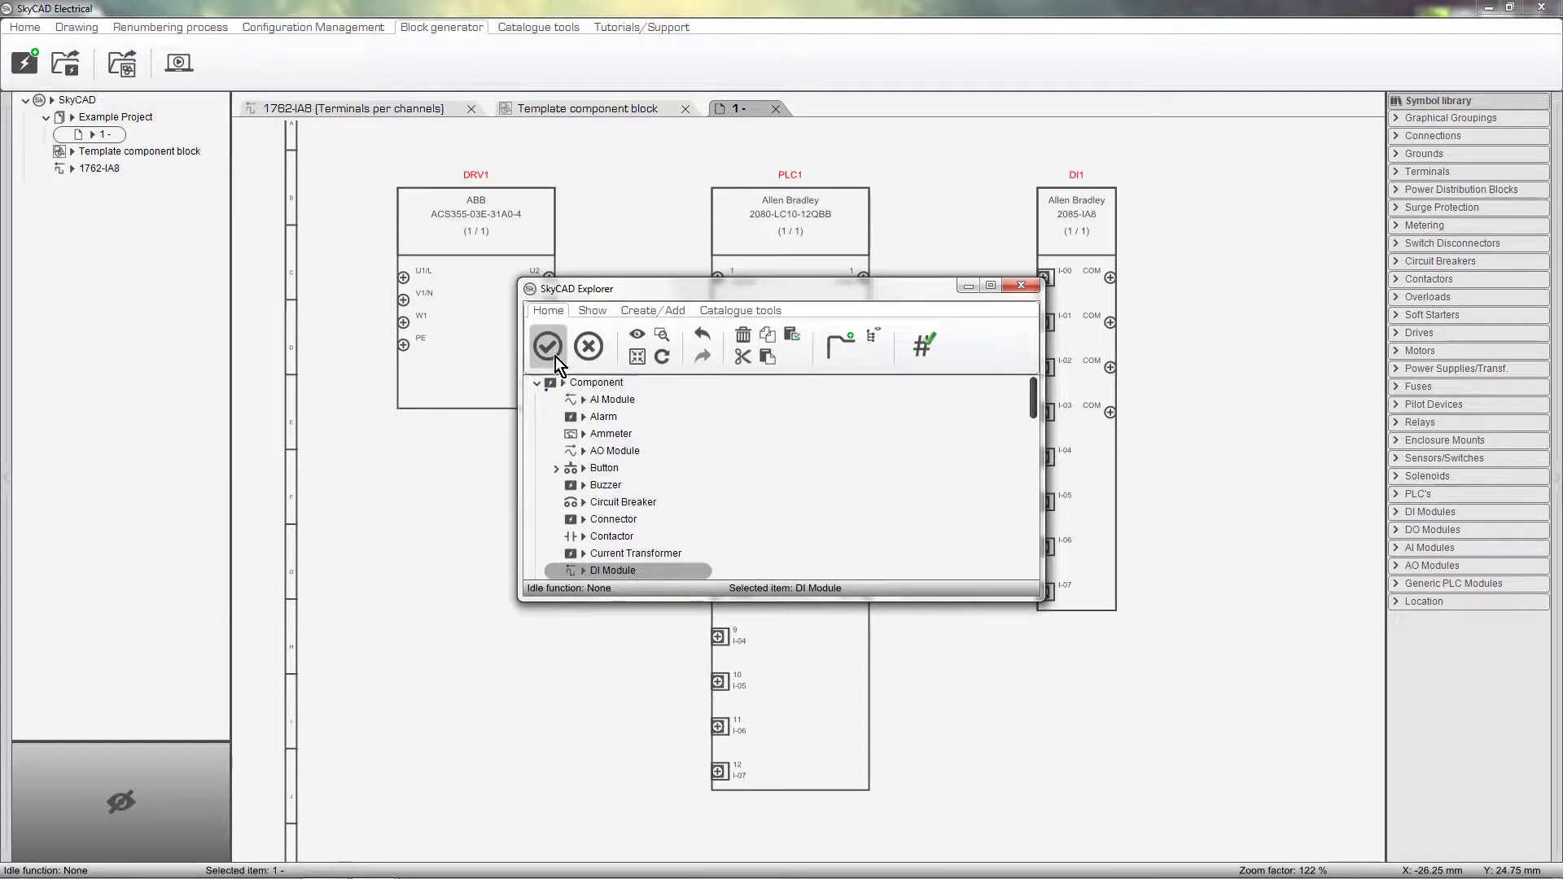
click(555, 357)
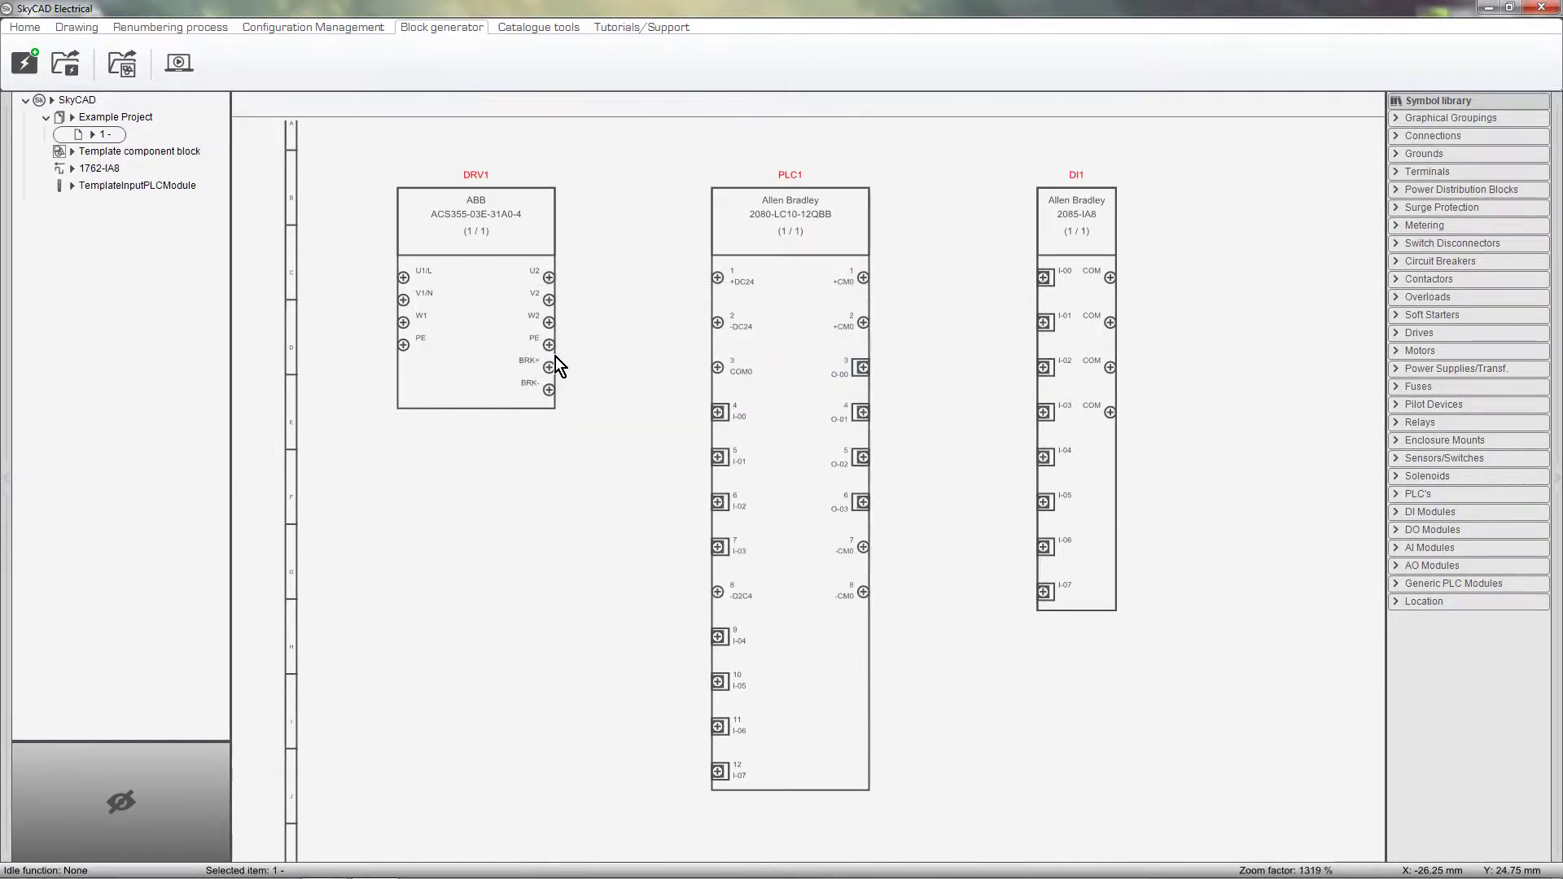
scroll(555, 356, down, 3)
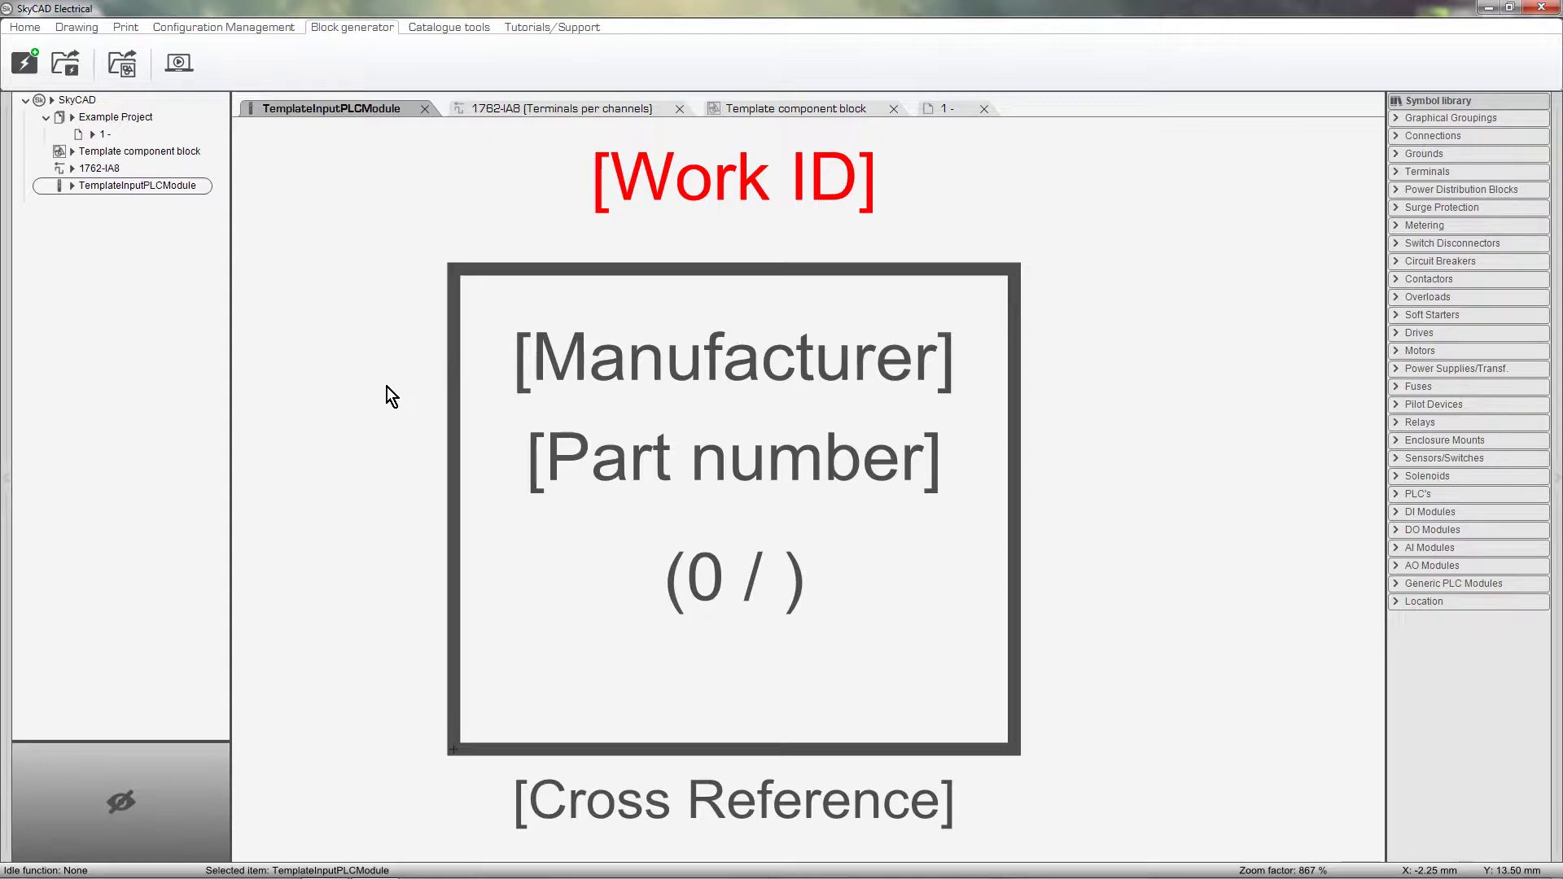
Step: Open the class template block for PLC1 from schematic page 1
click(941, 107)
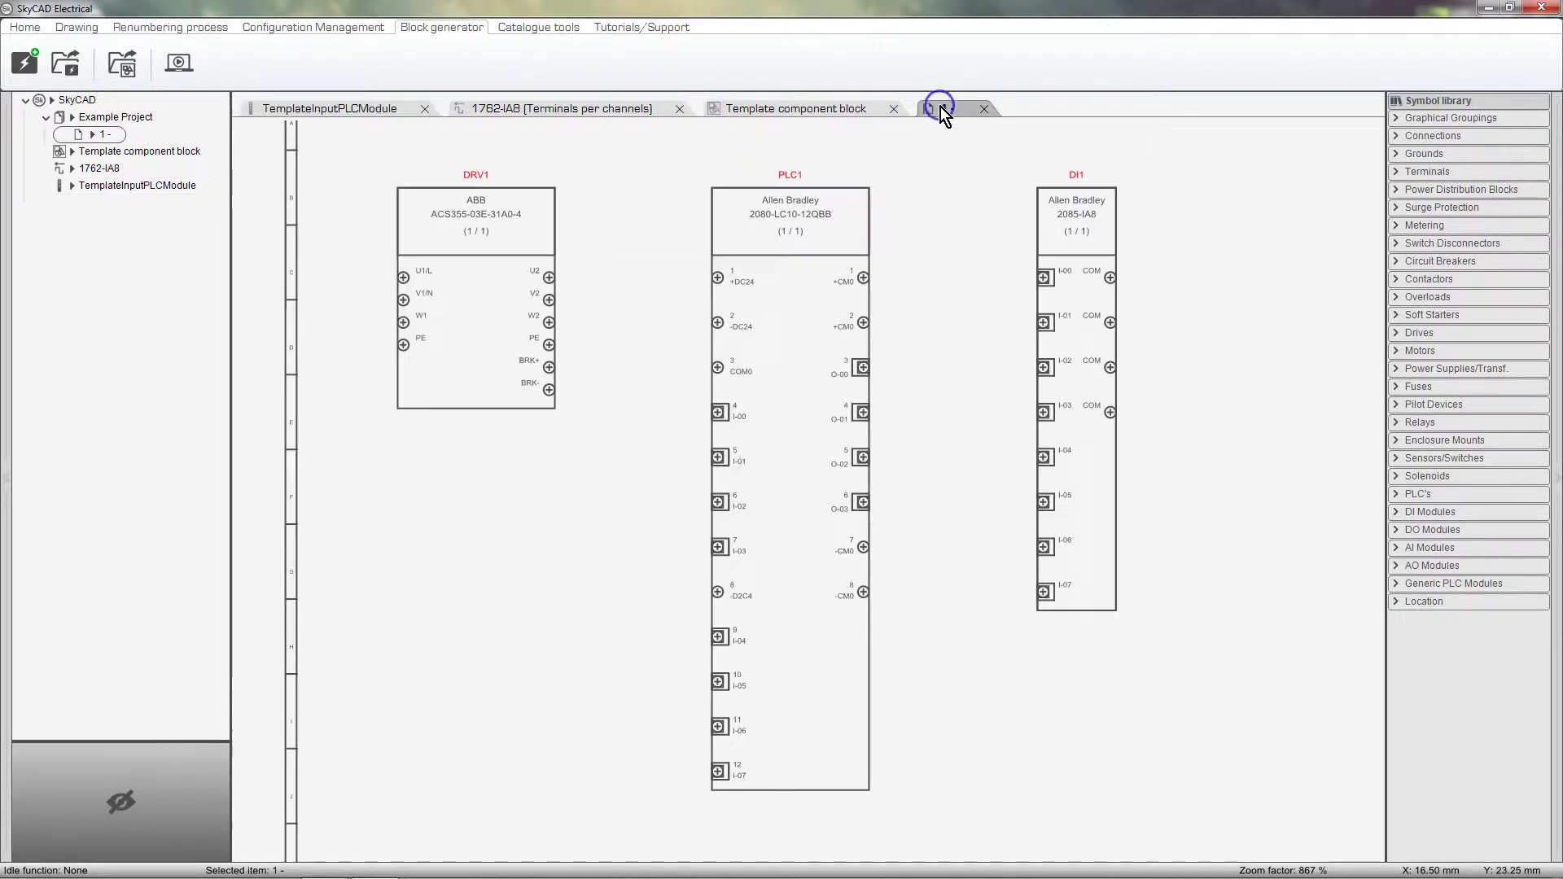
click(804, 276)
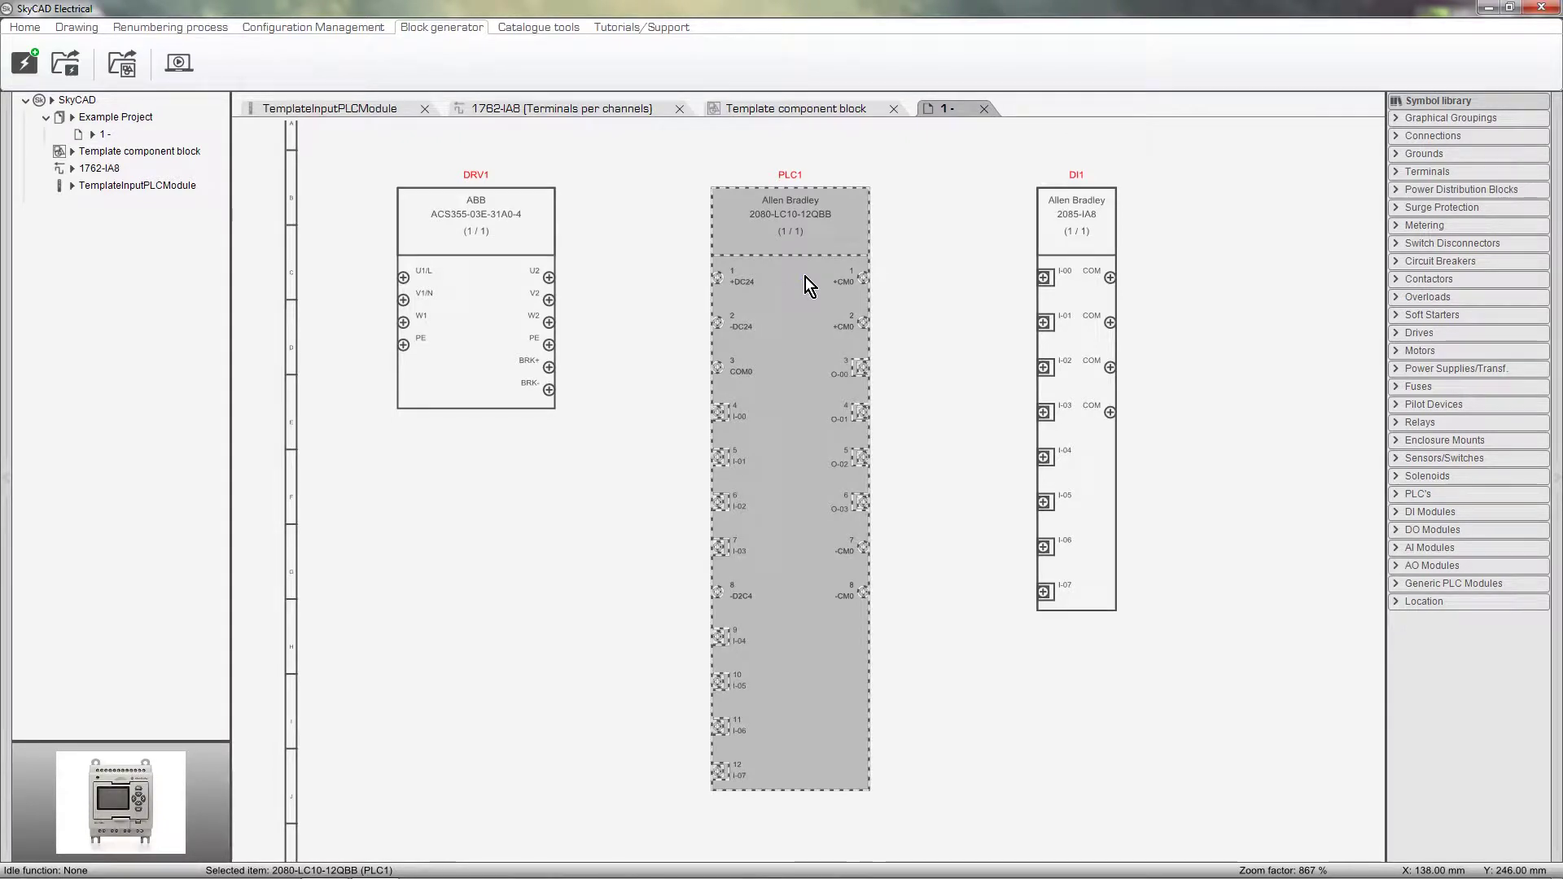
click(122, 64)
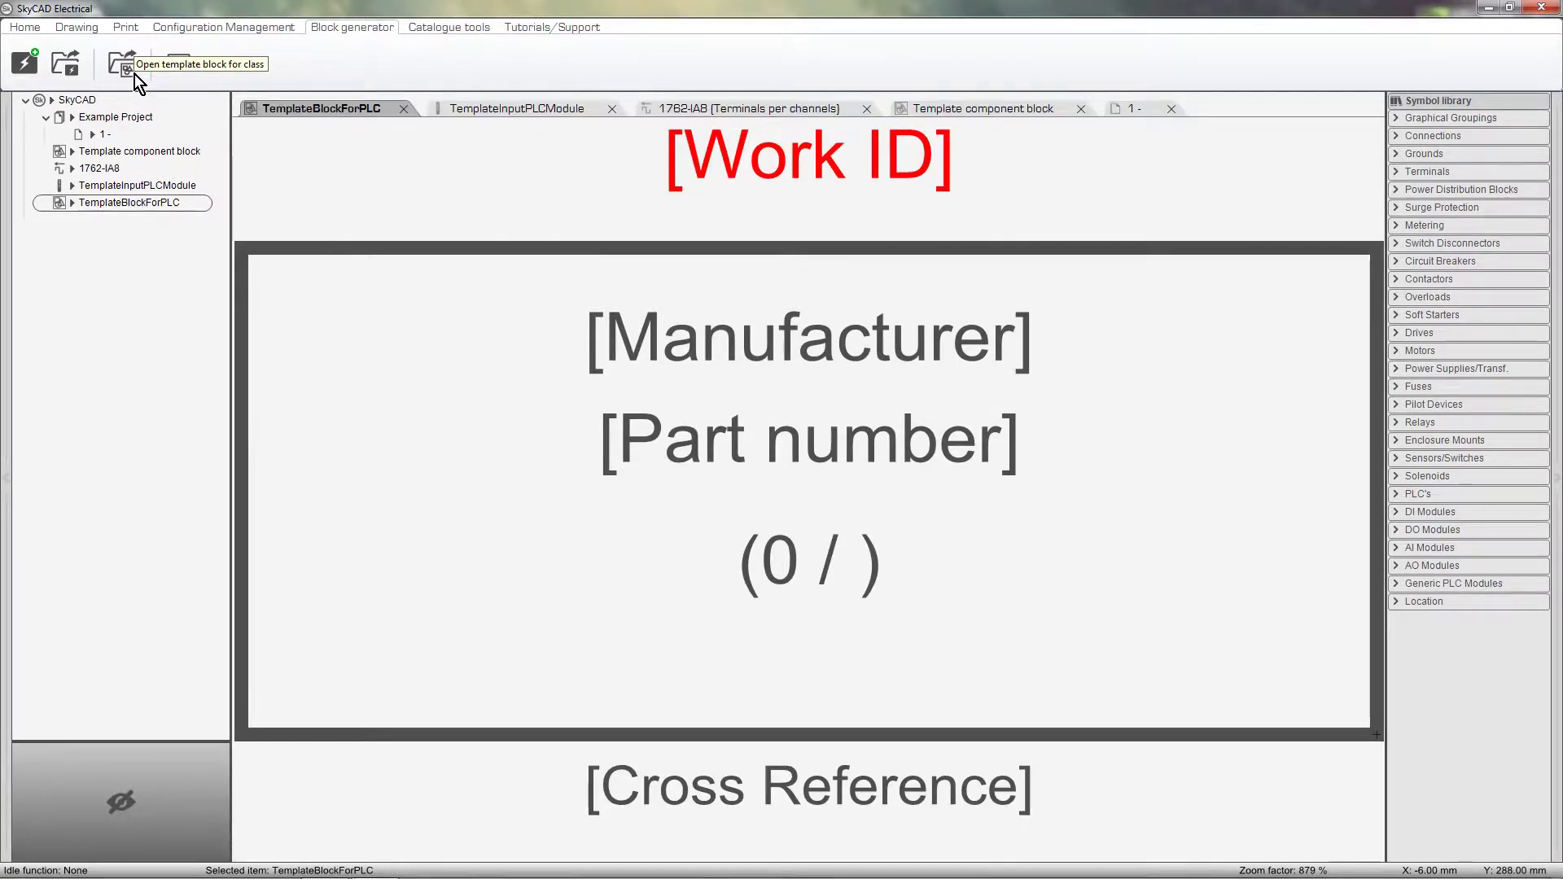
Step: Close TemplateBlockForPLC and save it on closing
click(130, 202)
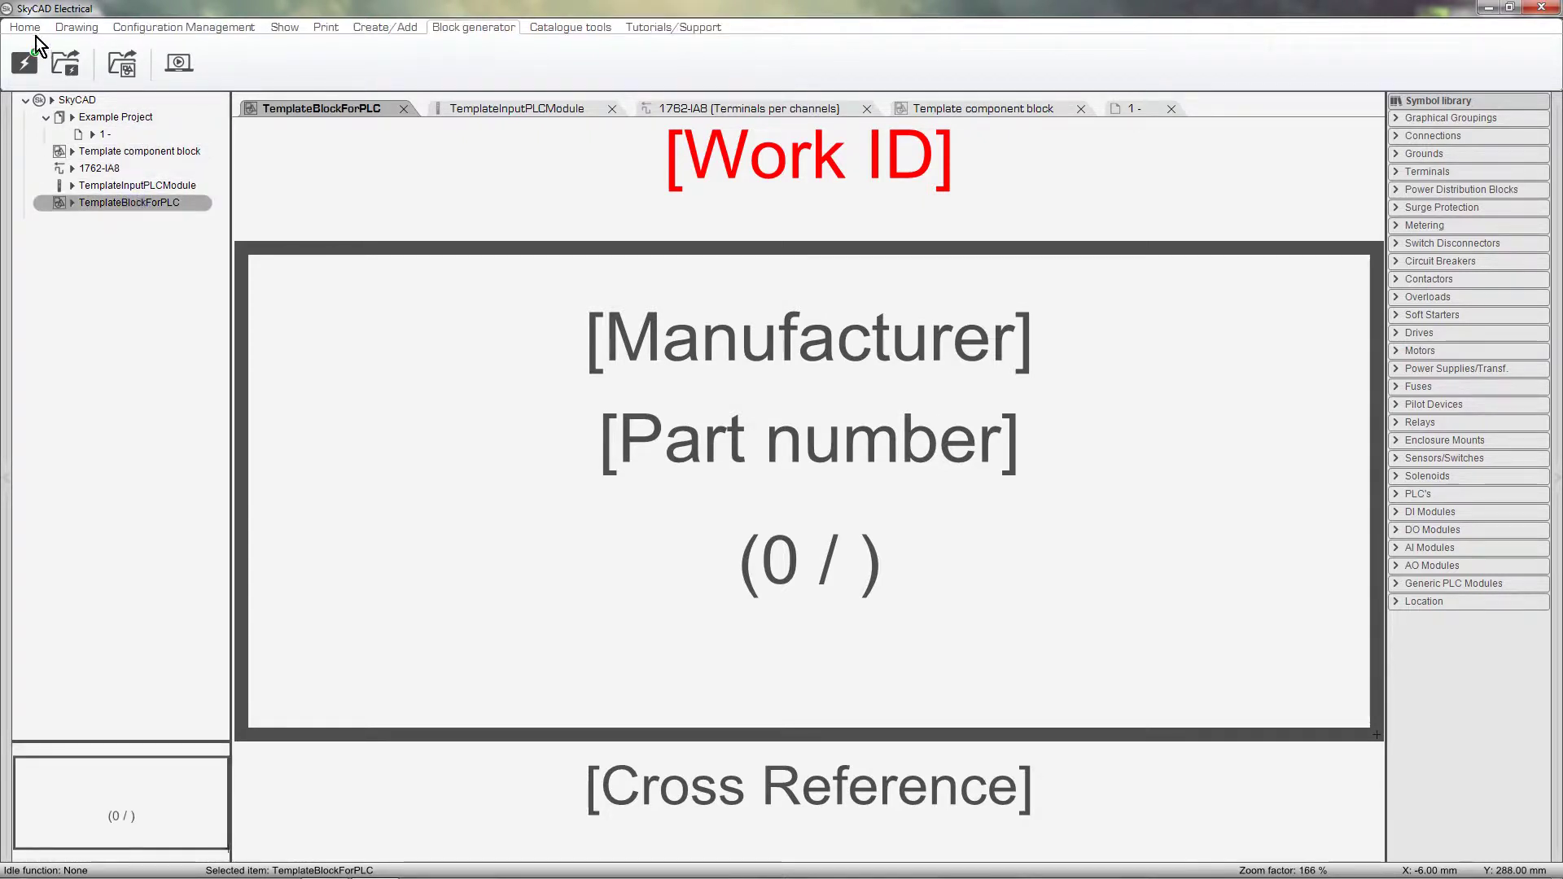
click(316, 63)
click(834, 495)
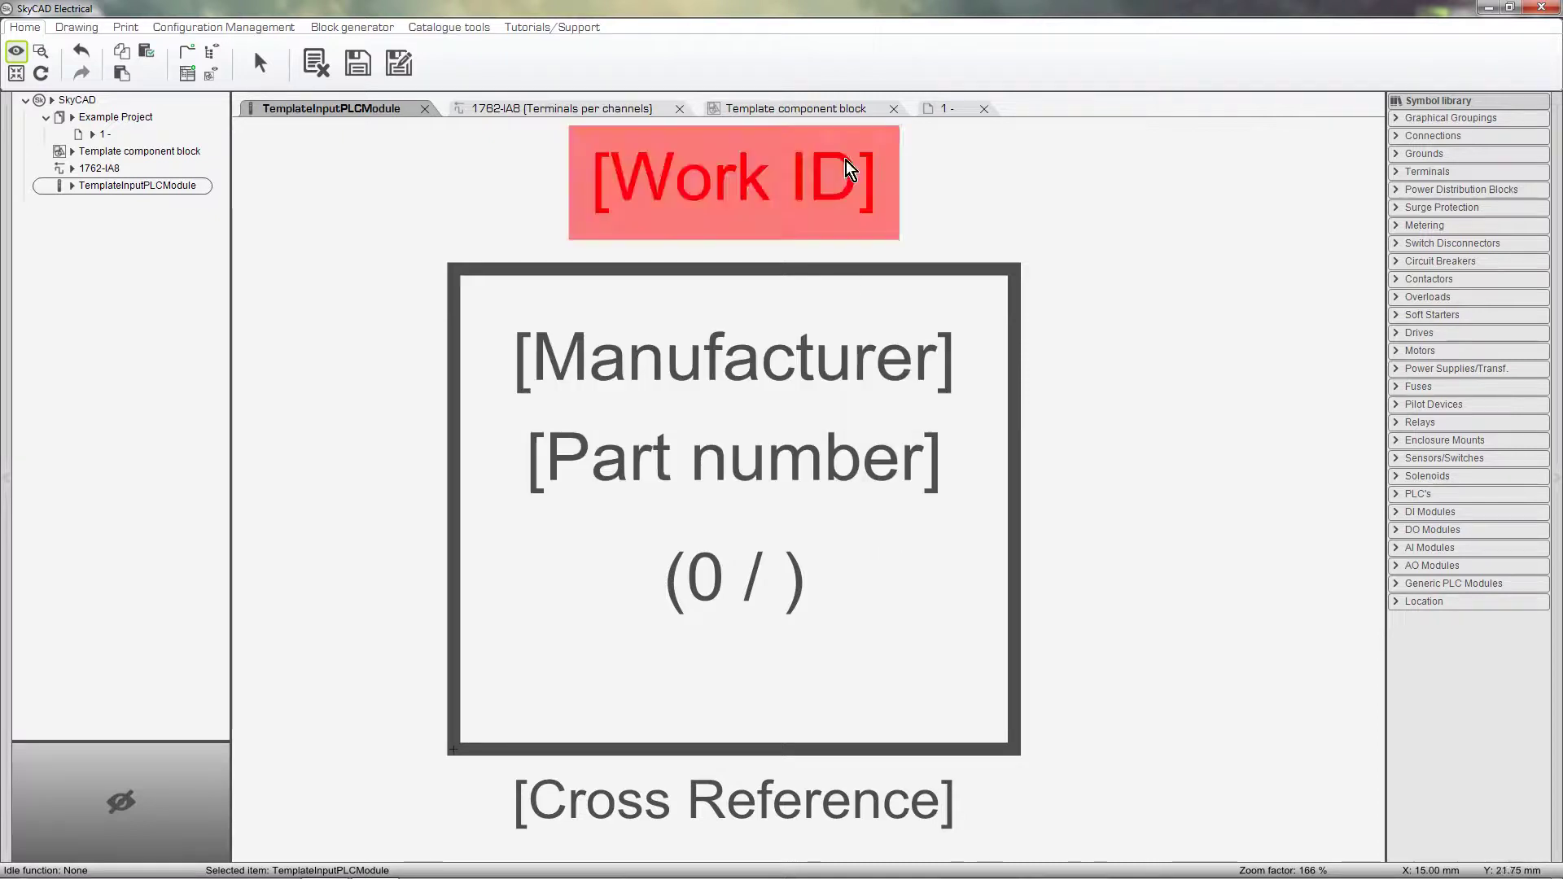
click(852, 109)
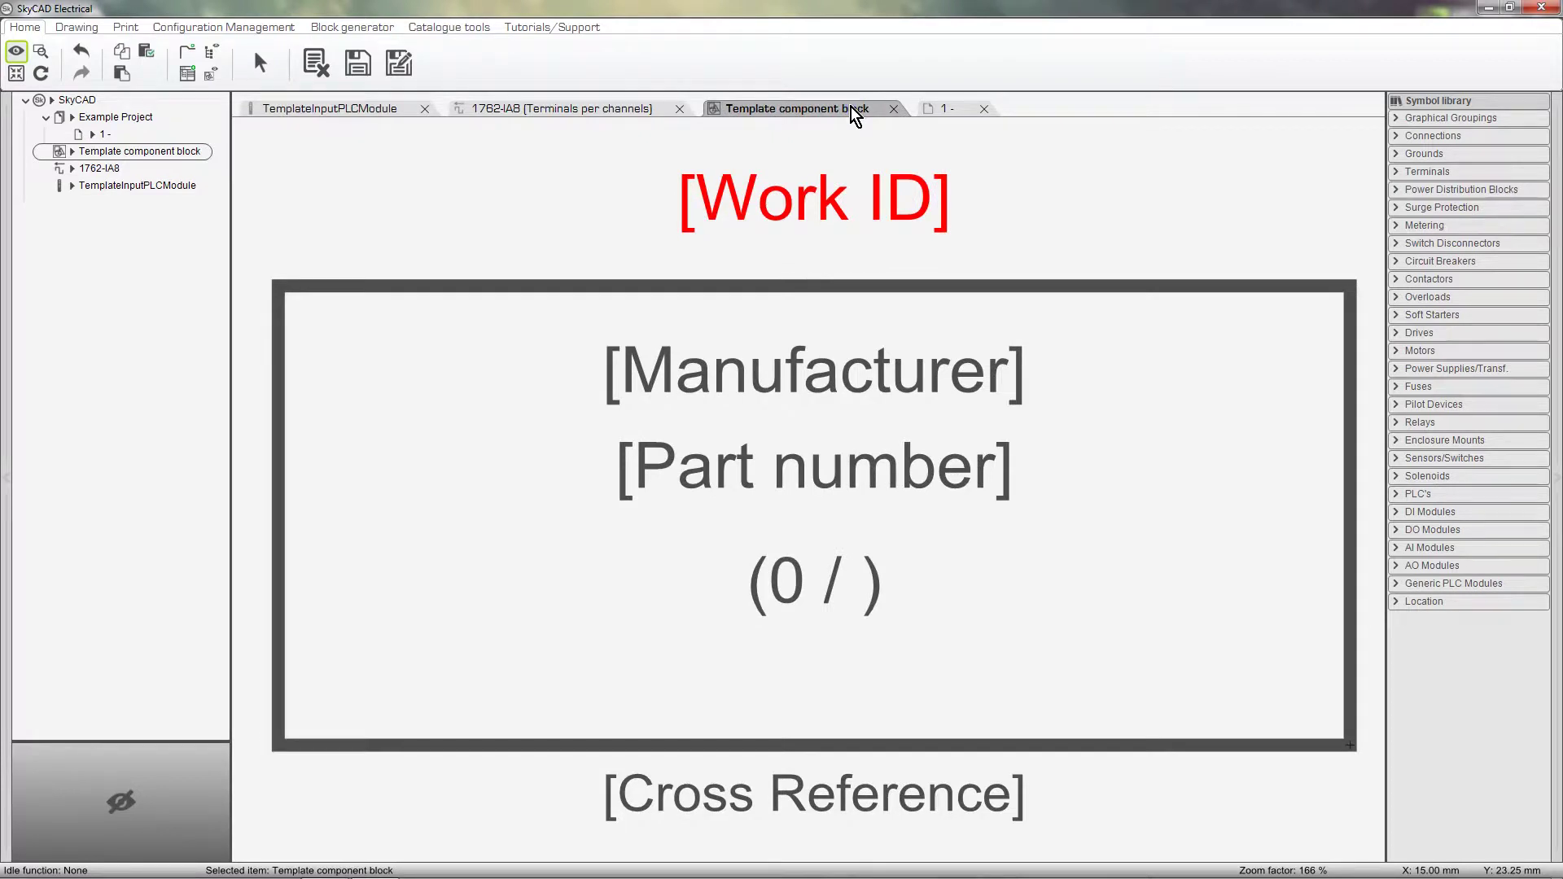
click(354, 110)
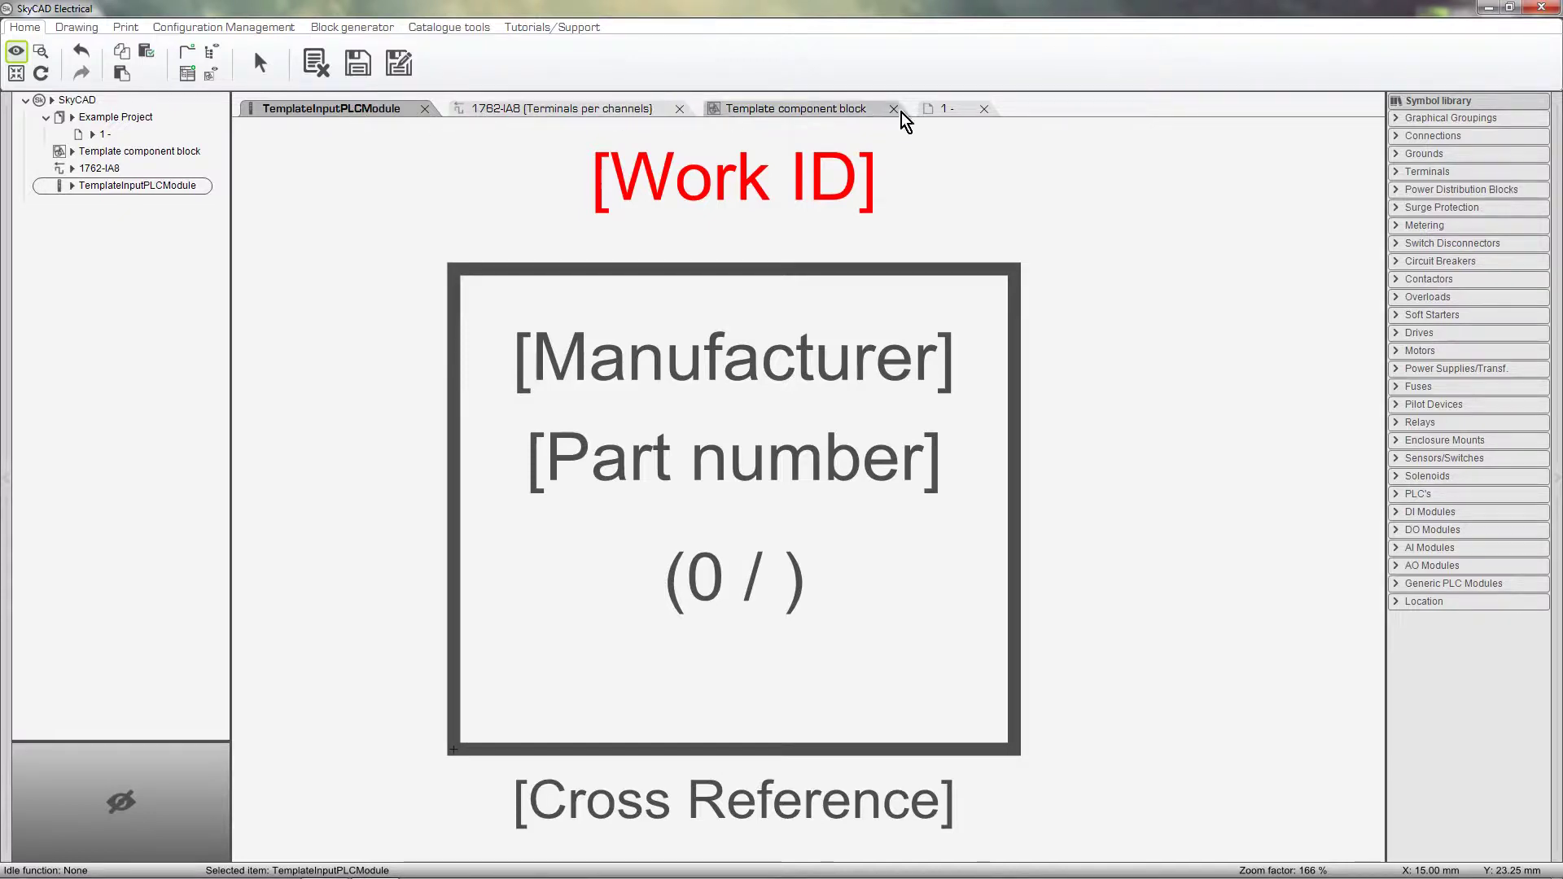
click(940, 109)
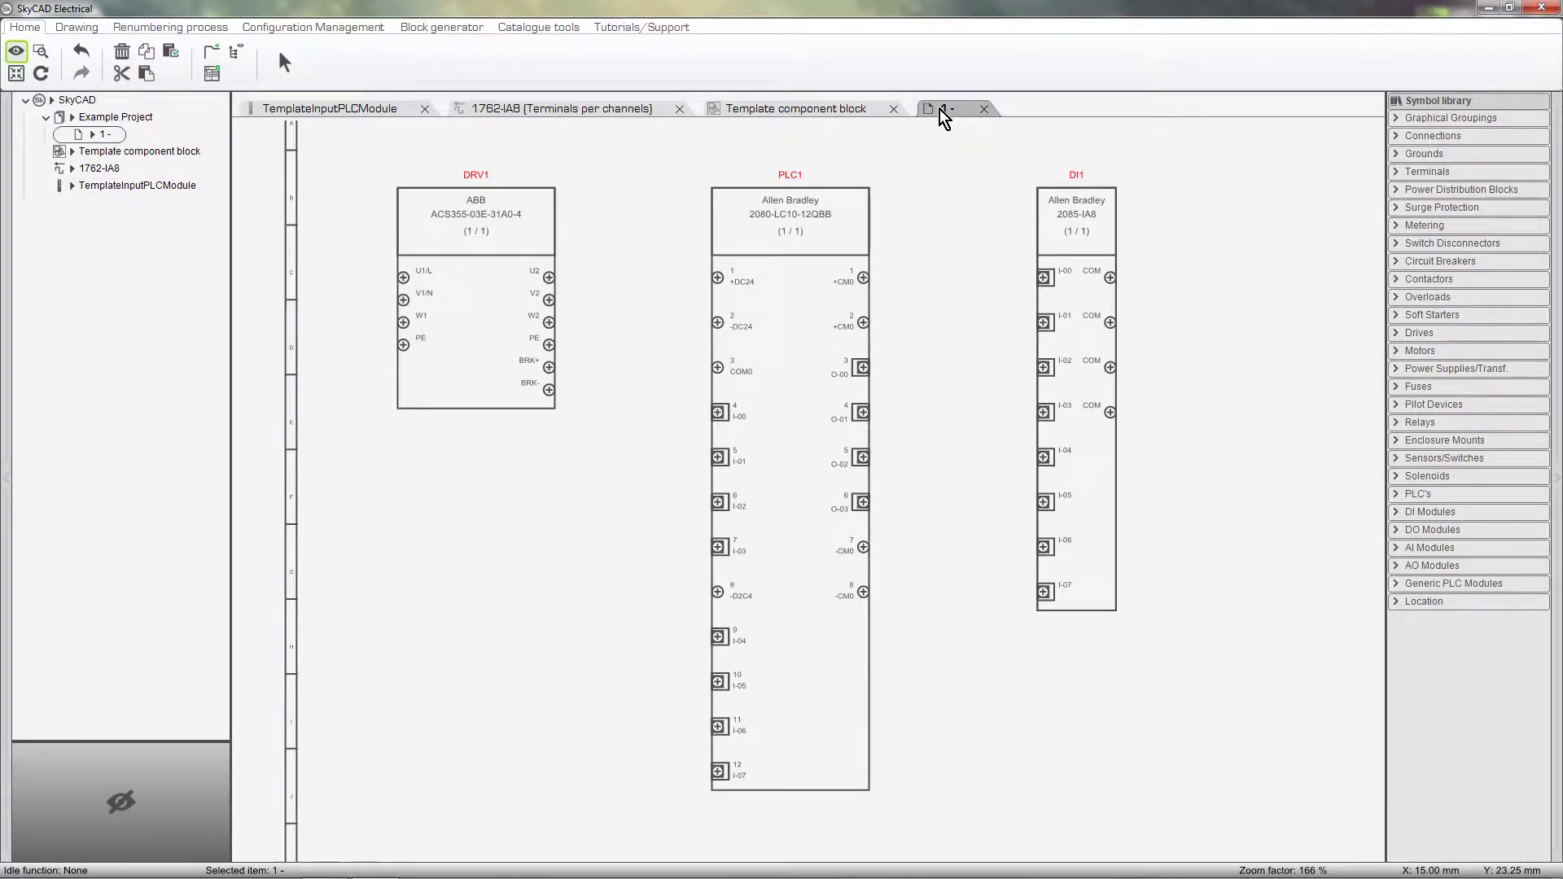
click(369, 111)
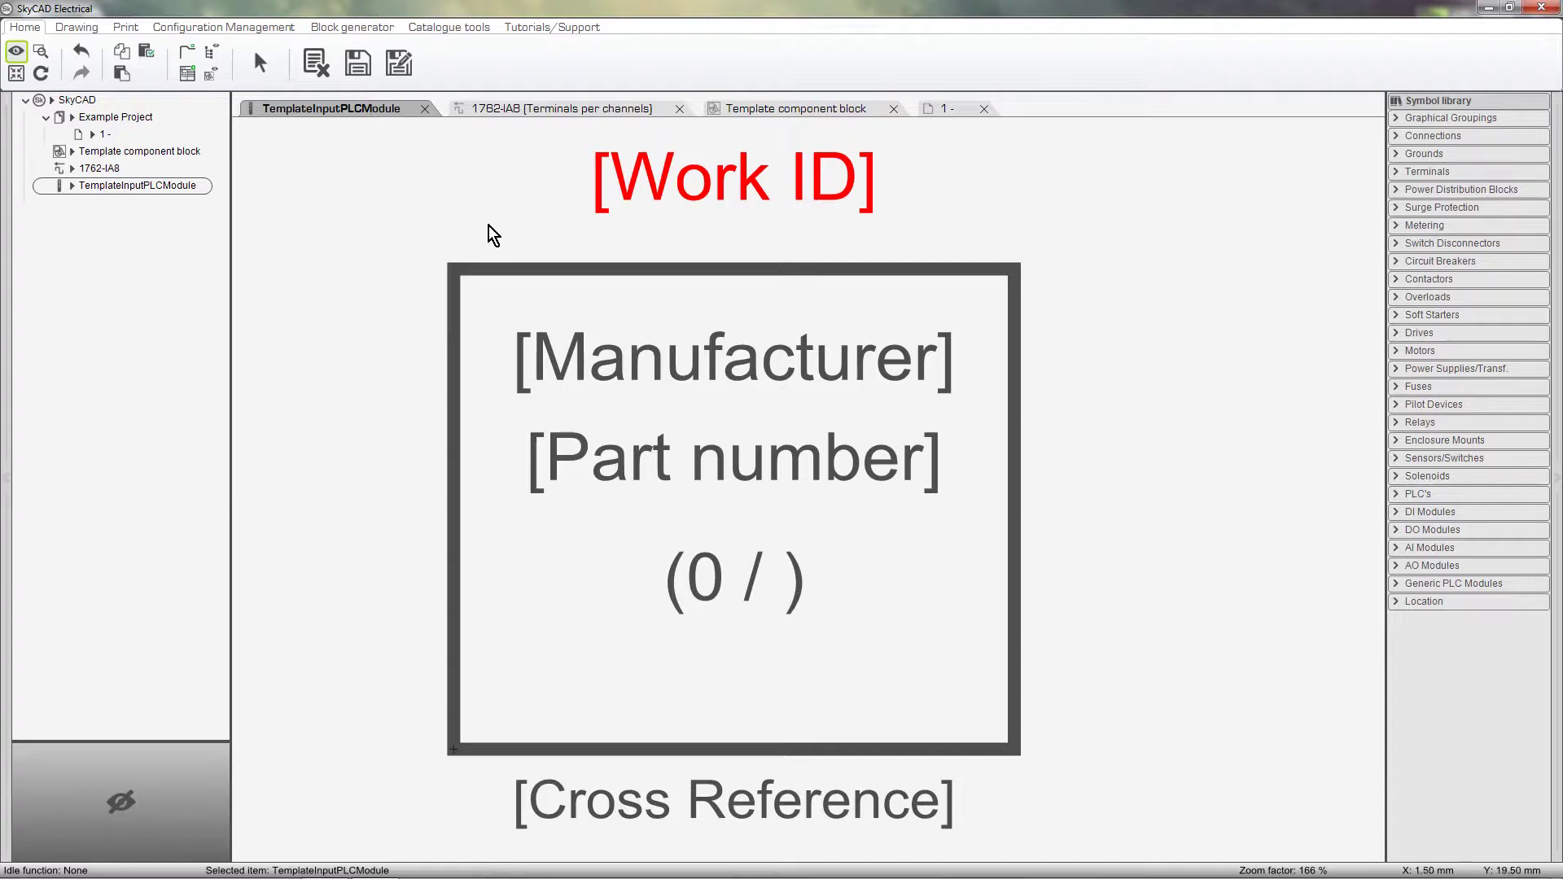
Step: Stretch the outline rectangle's left edge outward and shift it right to recentre under the Work ID
click(474, 266)
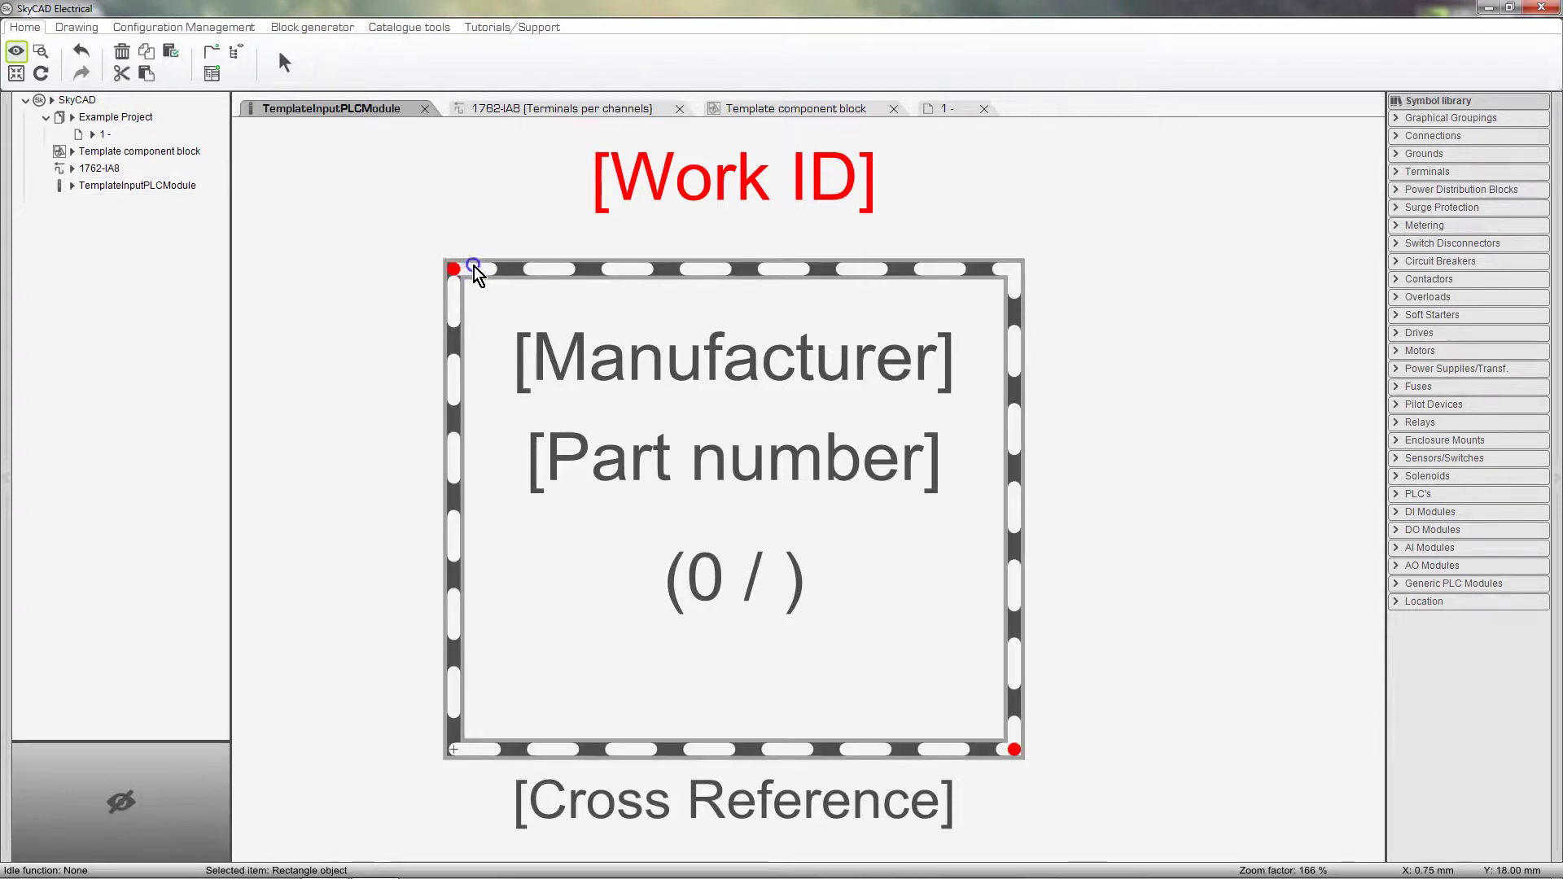
drag(453, 268, 314, 271)
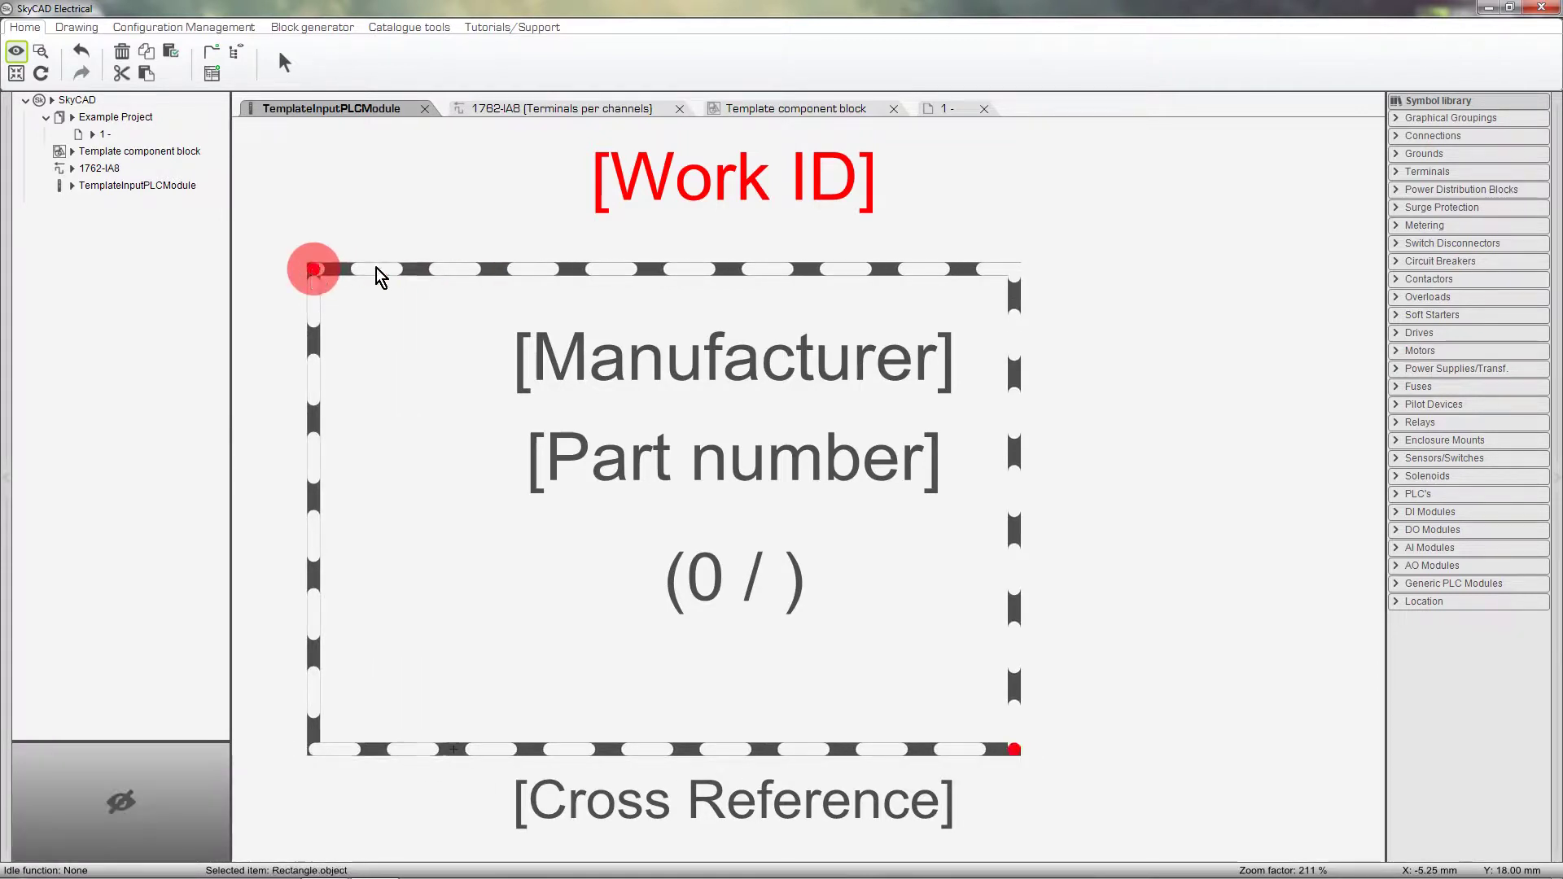
drag(418, 271, 491, 271)
click(479, 224)
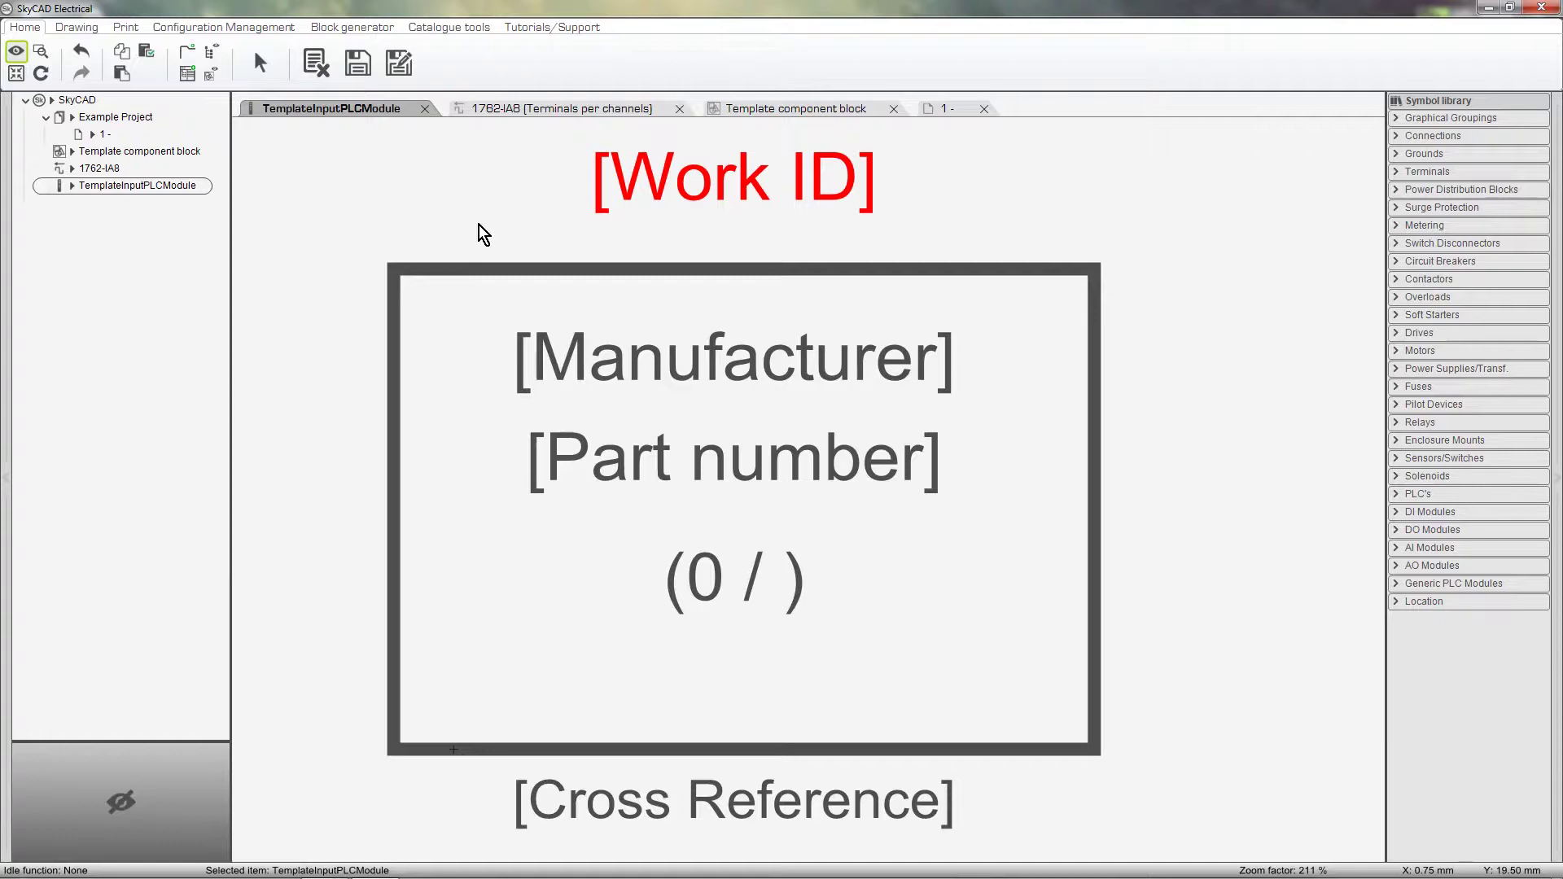
Step: Show TemplateInputPLCModule's properties and select the AutoCreation Channel spacing value of 4
click(73, 187)
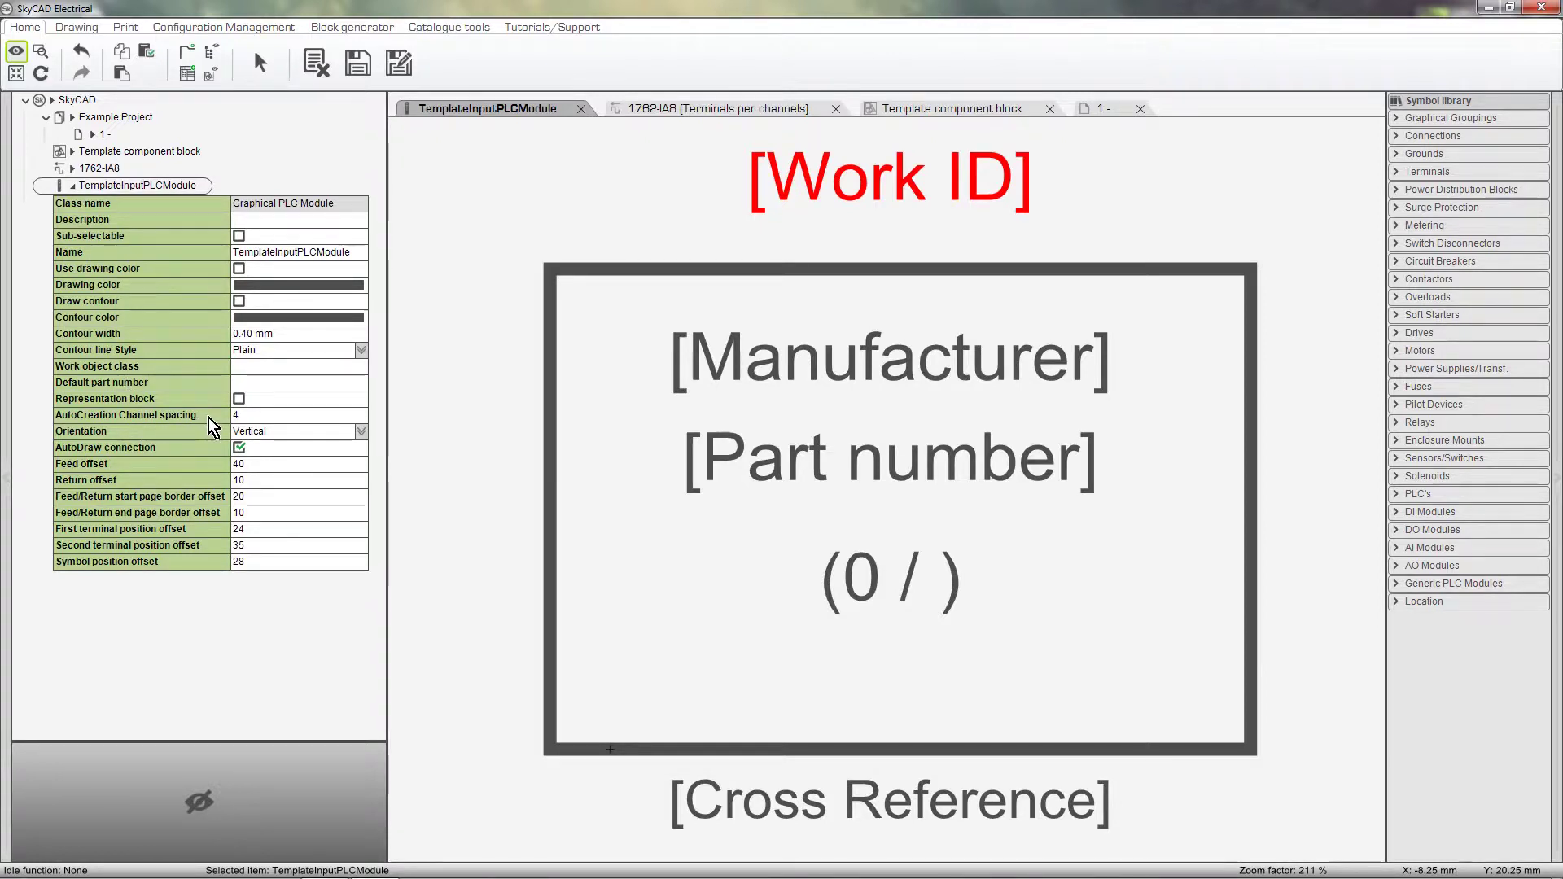
click(271, 416)
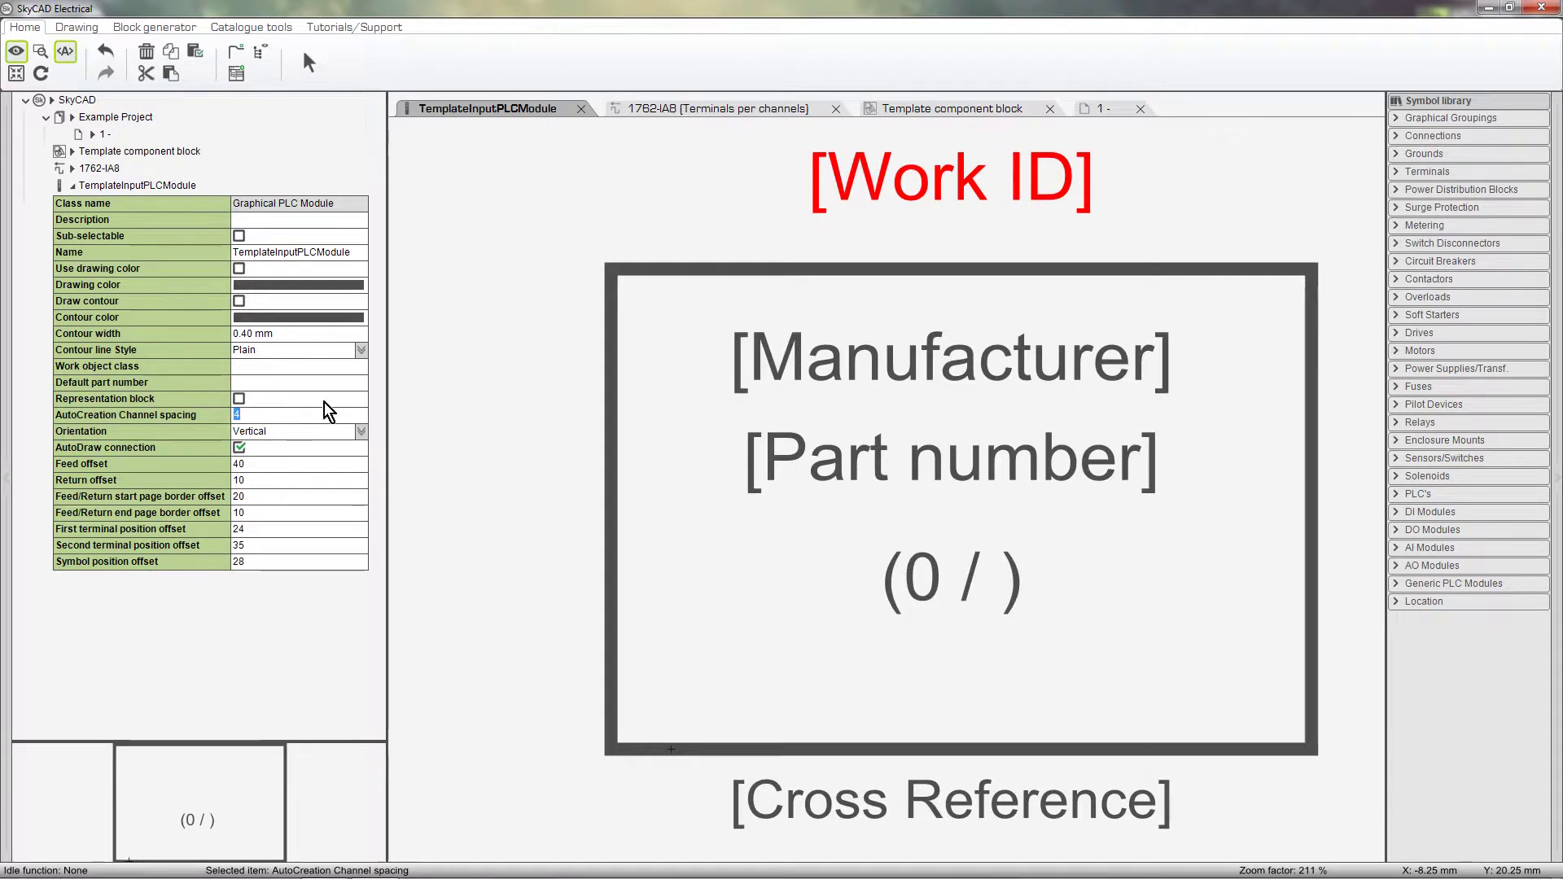
Step: Show schematic page 1 with the grid on and zoom in on DI1's I-00 to I-02 terminals
click(1117, 112)
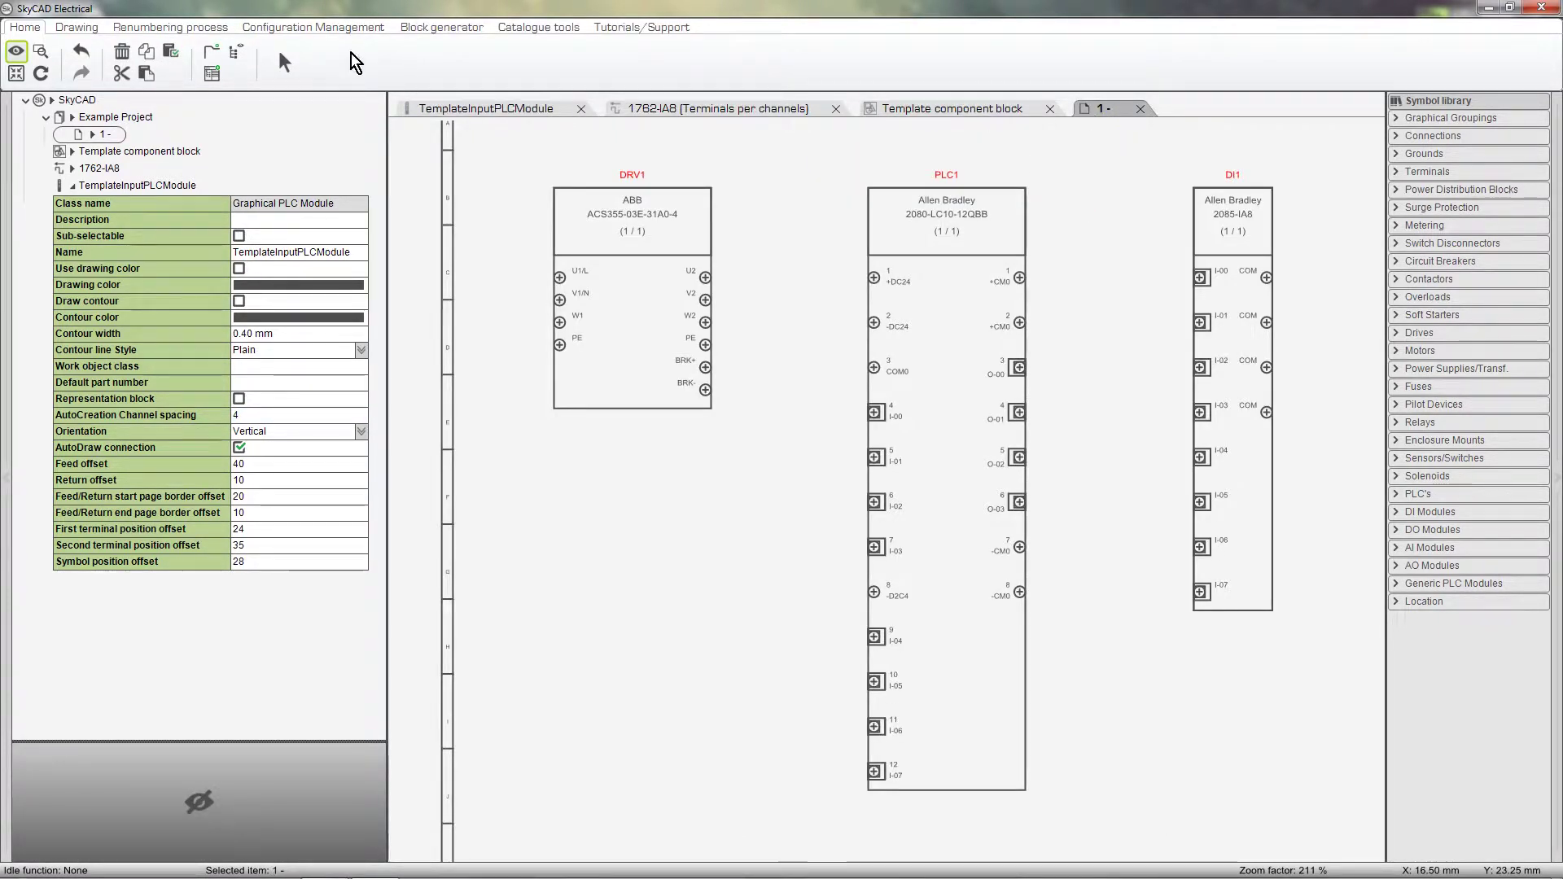
click(78, 28)
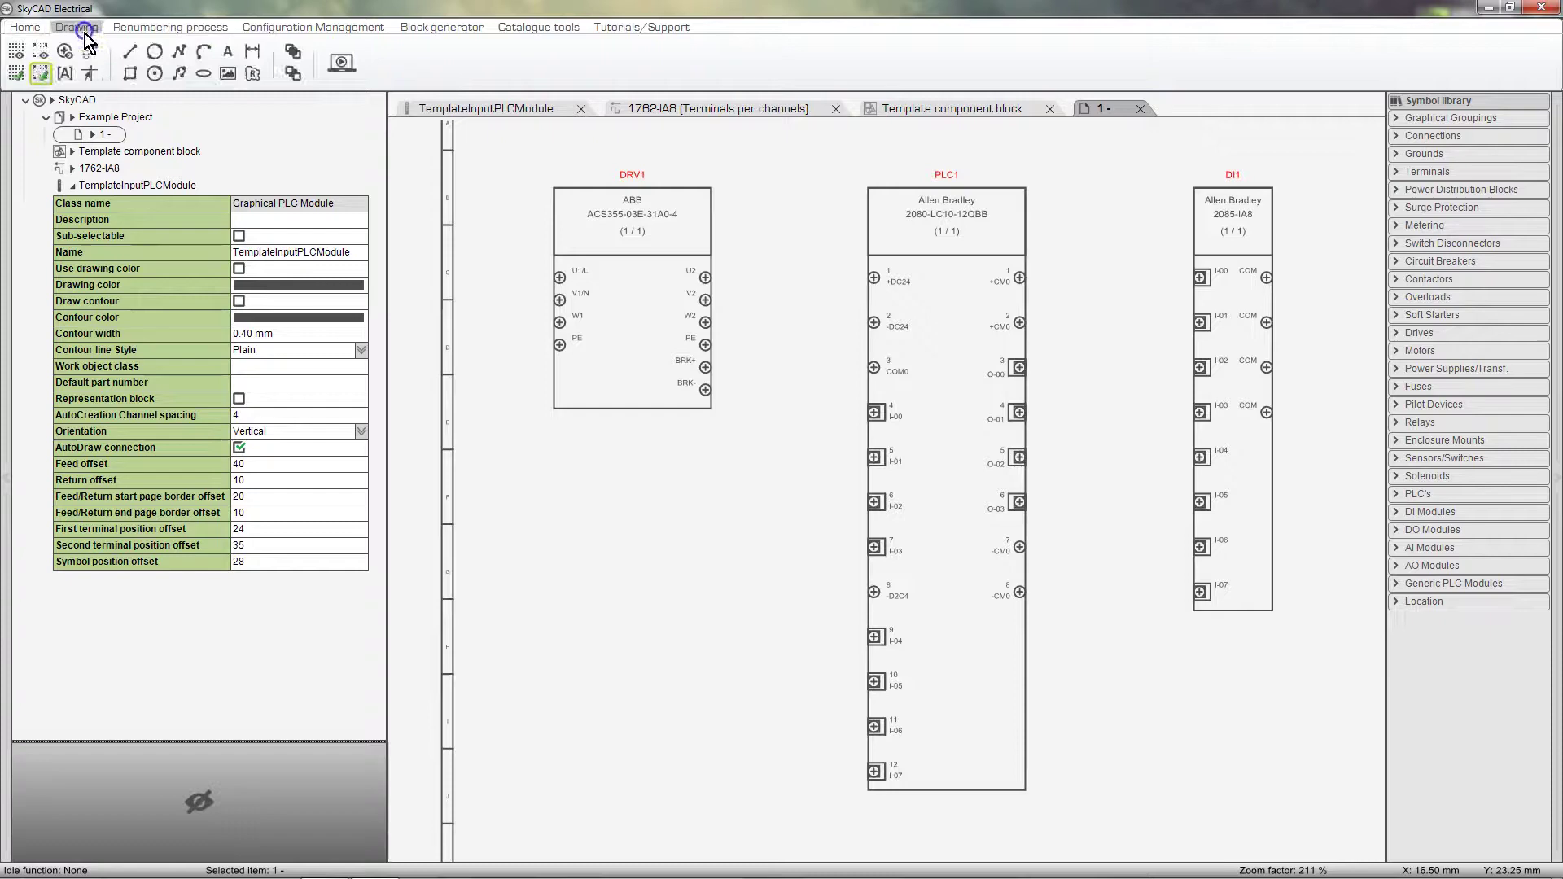
click(41, 49)
scroll(1328, 297, up, 4)
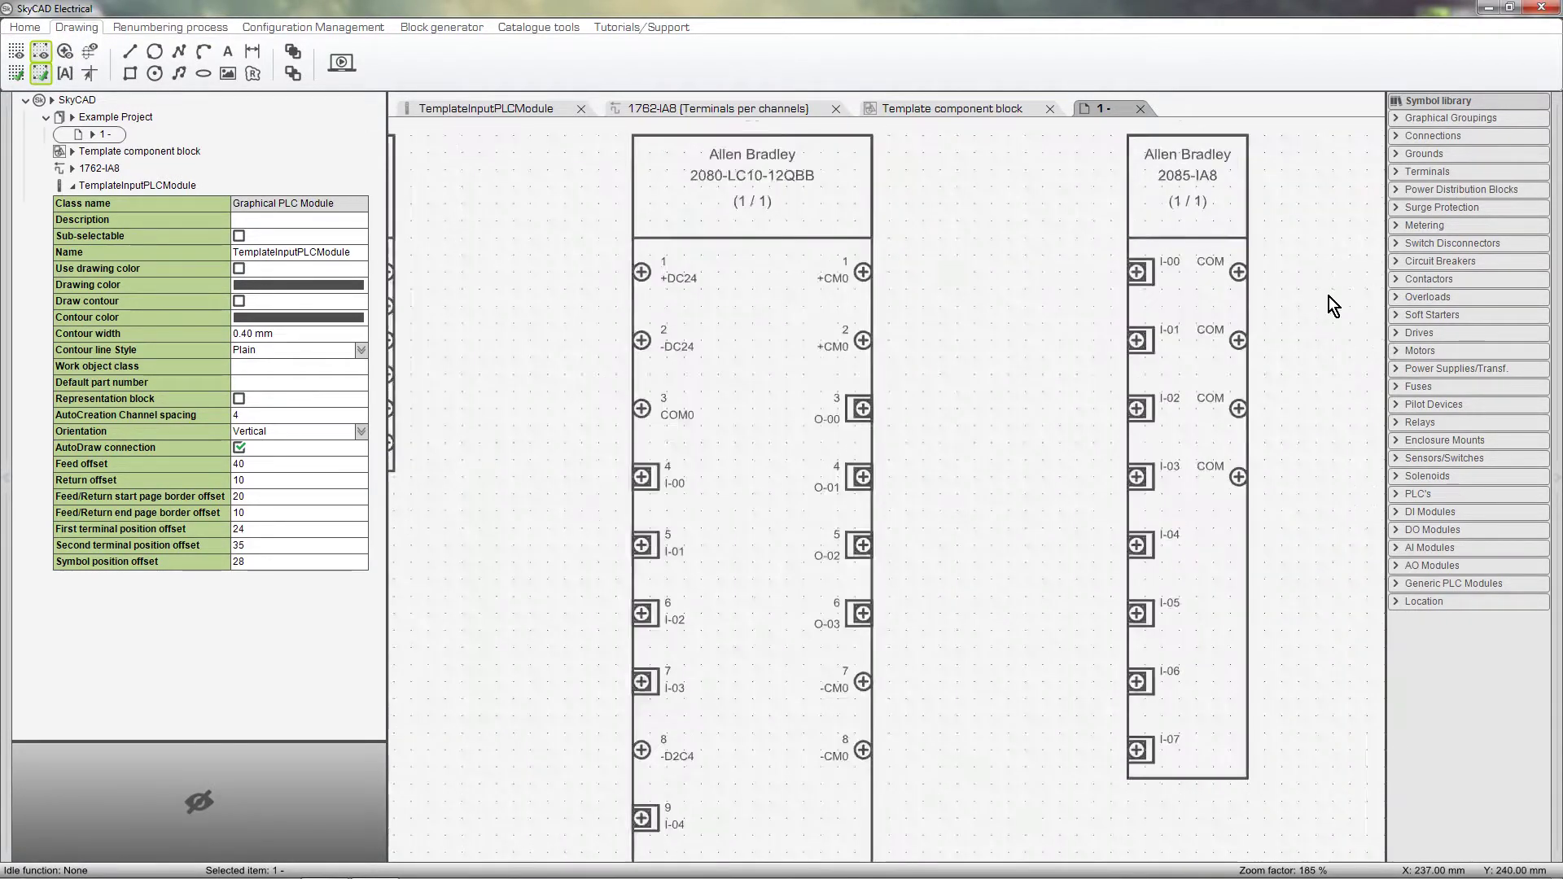
scroll(1312, 368, up, 3)
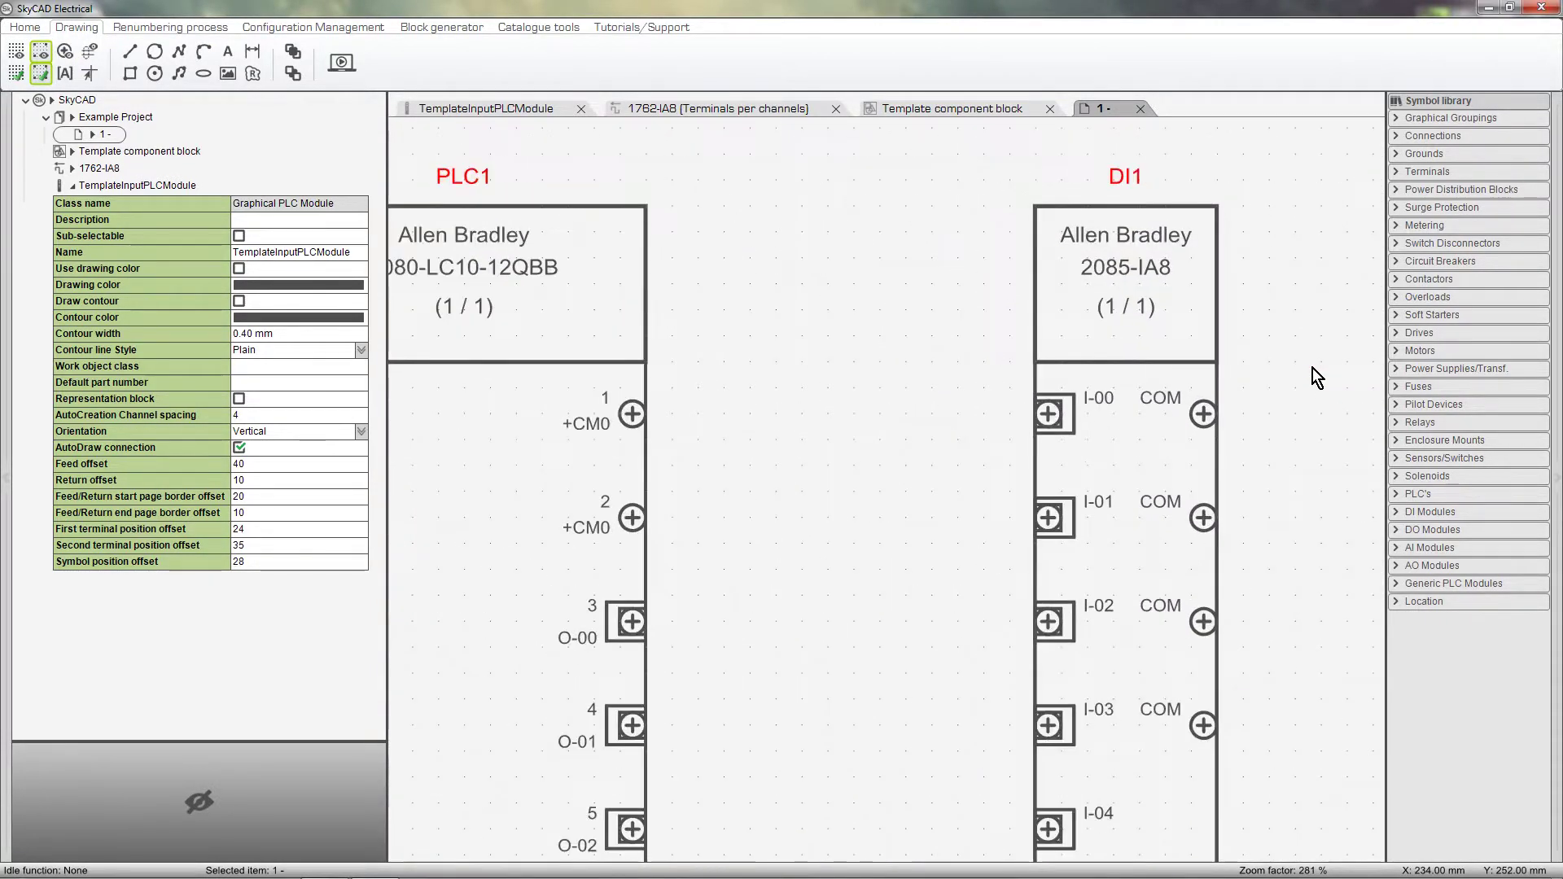
middle_drag(1312, 368, 1311, 428)
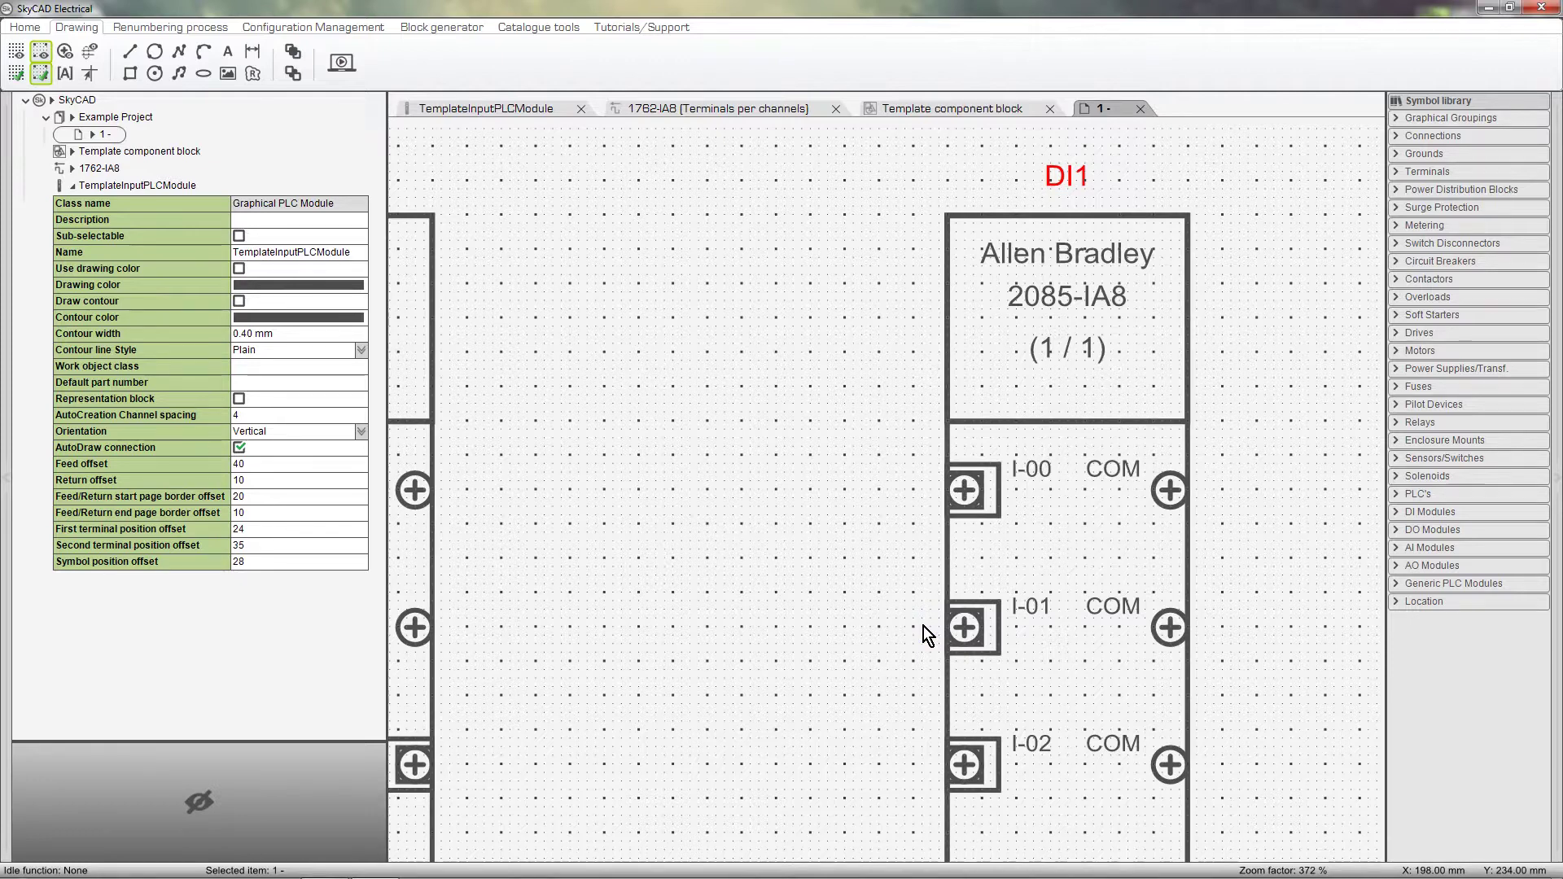
Step: Enter 6 as TemplateInputPLCModule's AutoCreation Channel spacing
click(261, 415)
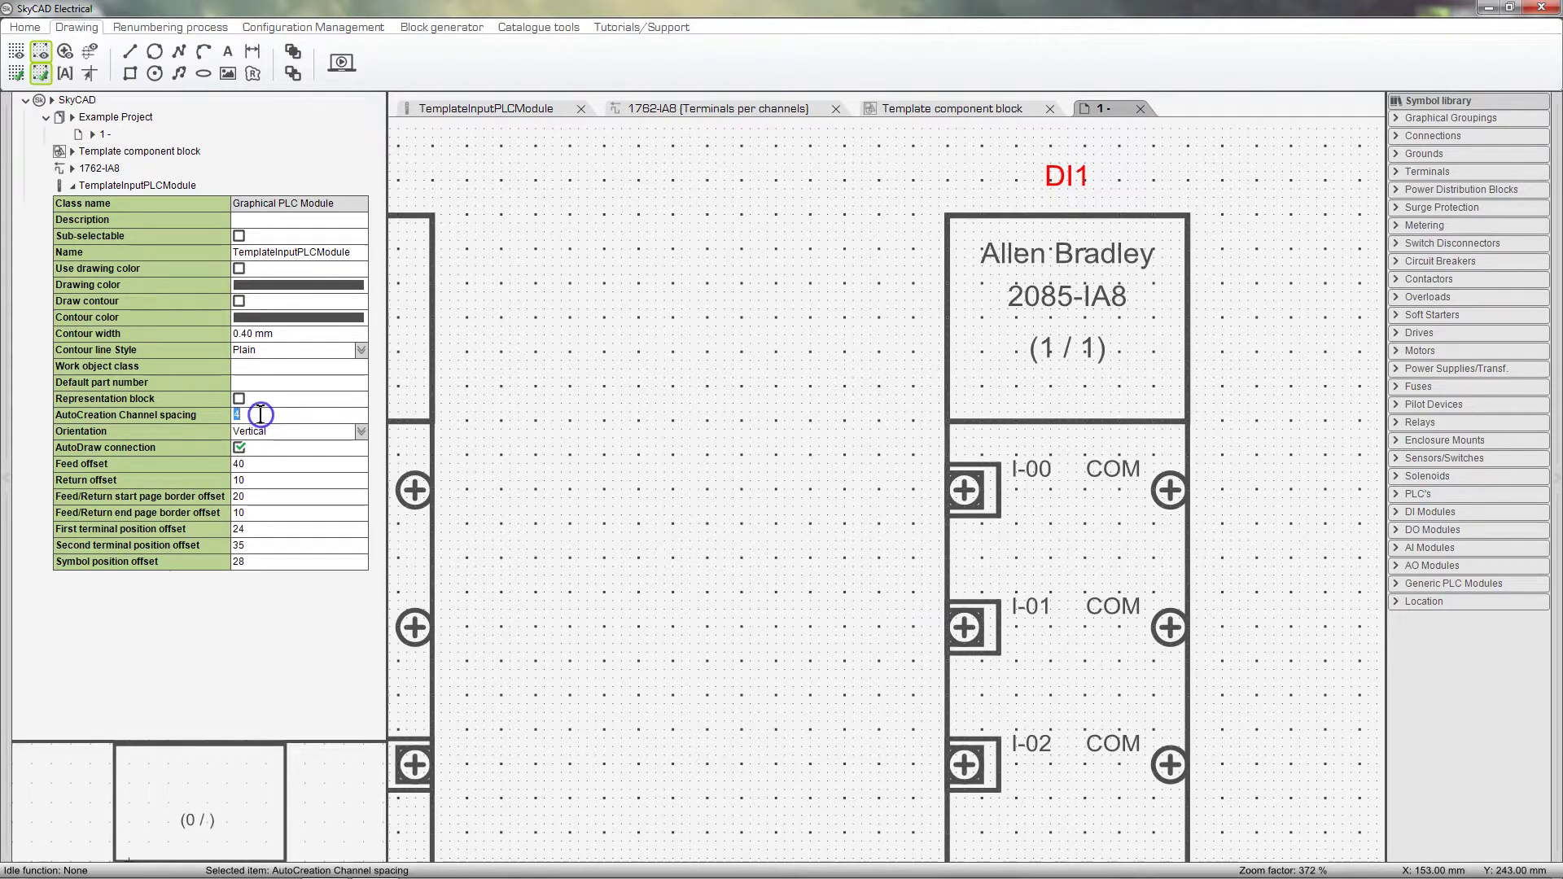
text(6)
key(Return)
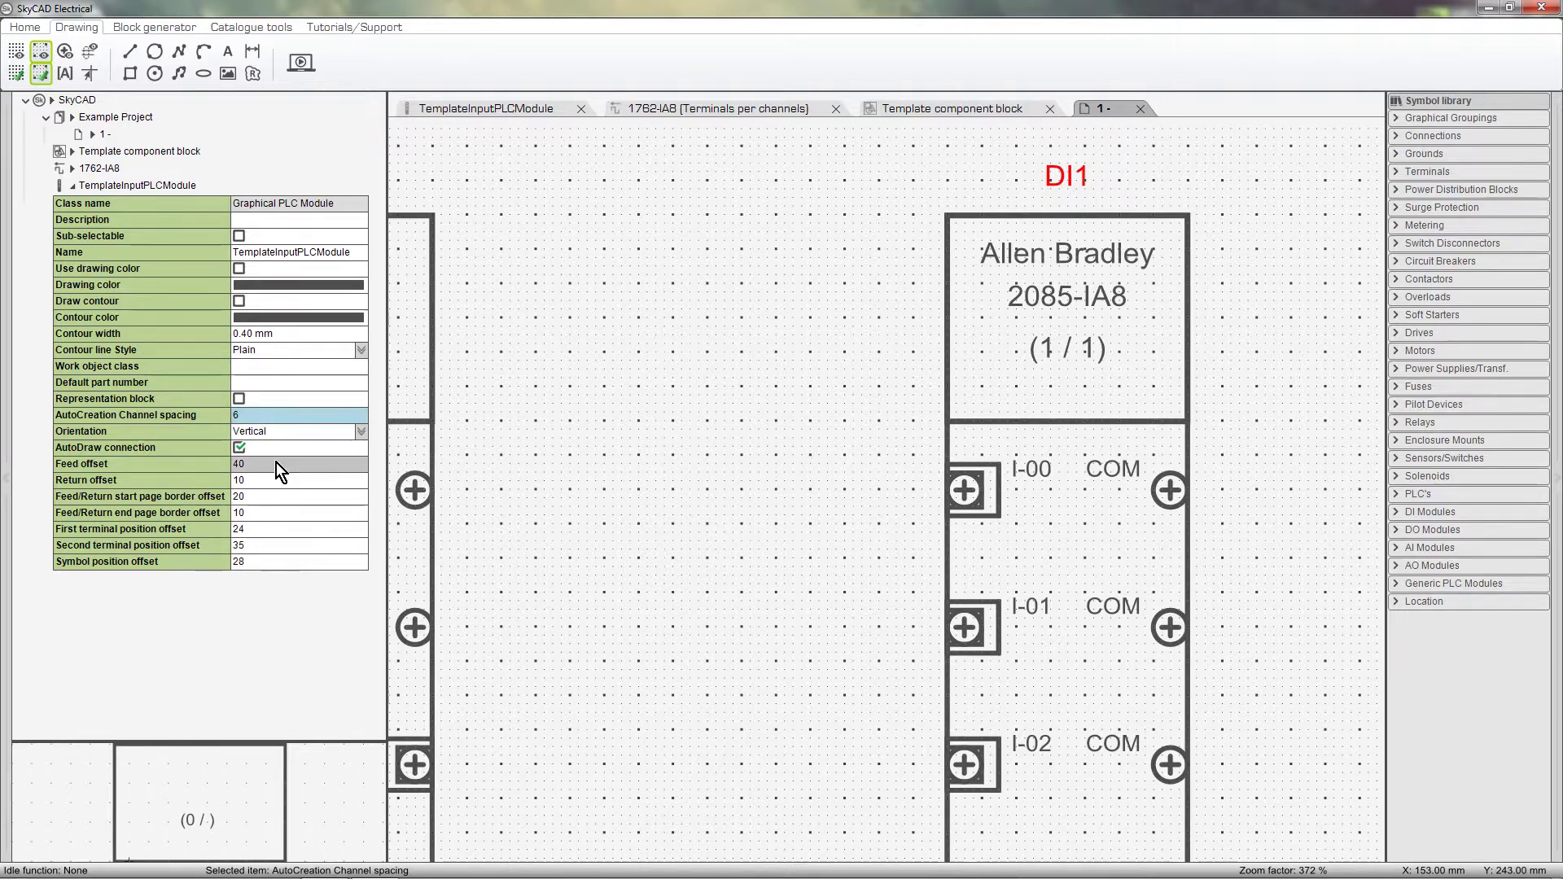
Step: Open TemplateInputPLCModule and save it to the catalogue under the DI Modules folder
click(184, 188)
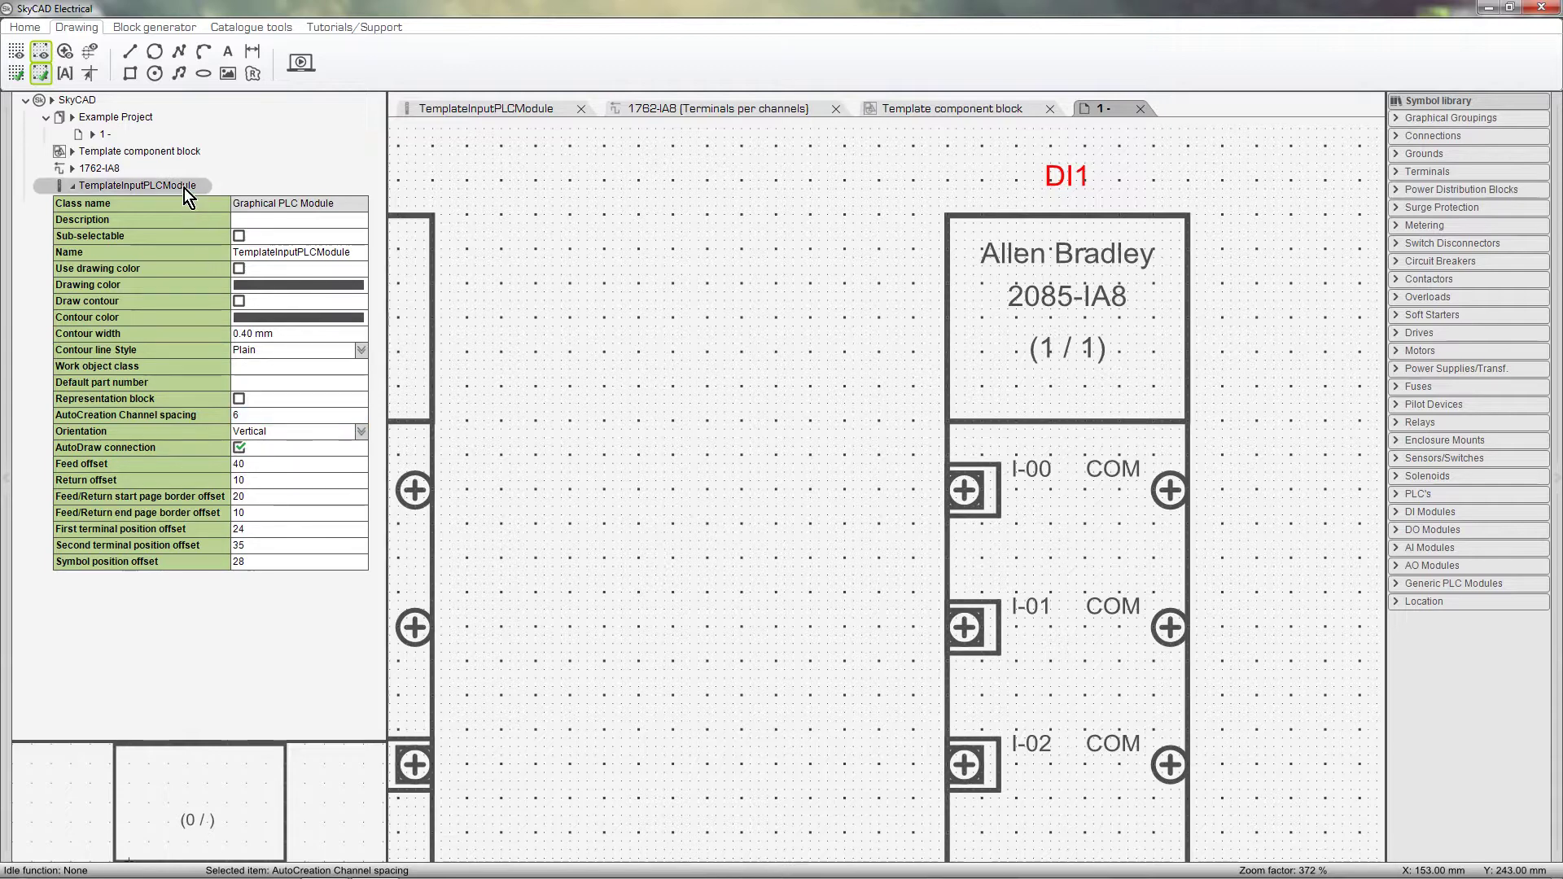
double_click(184, 188)
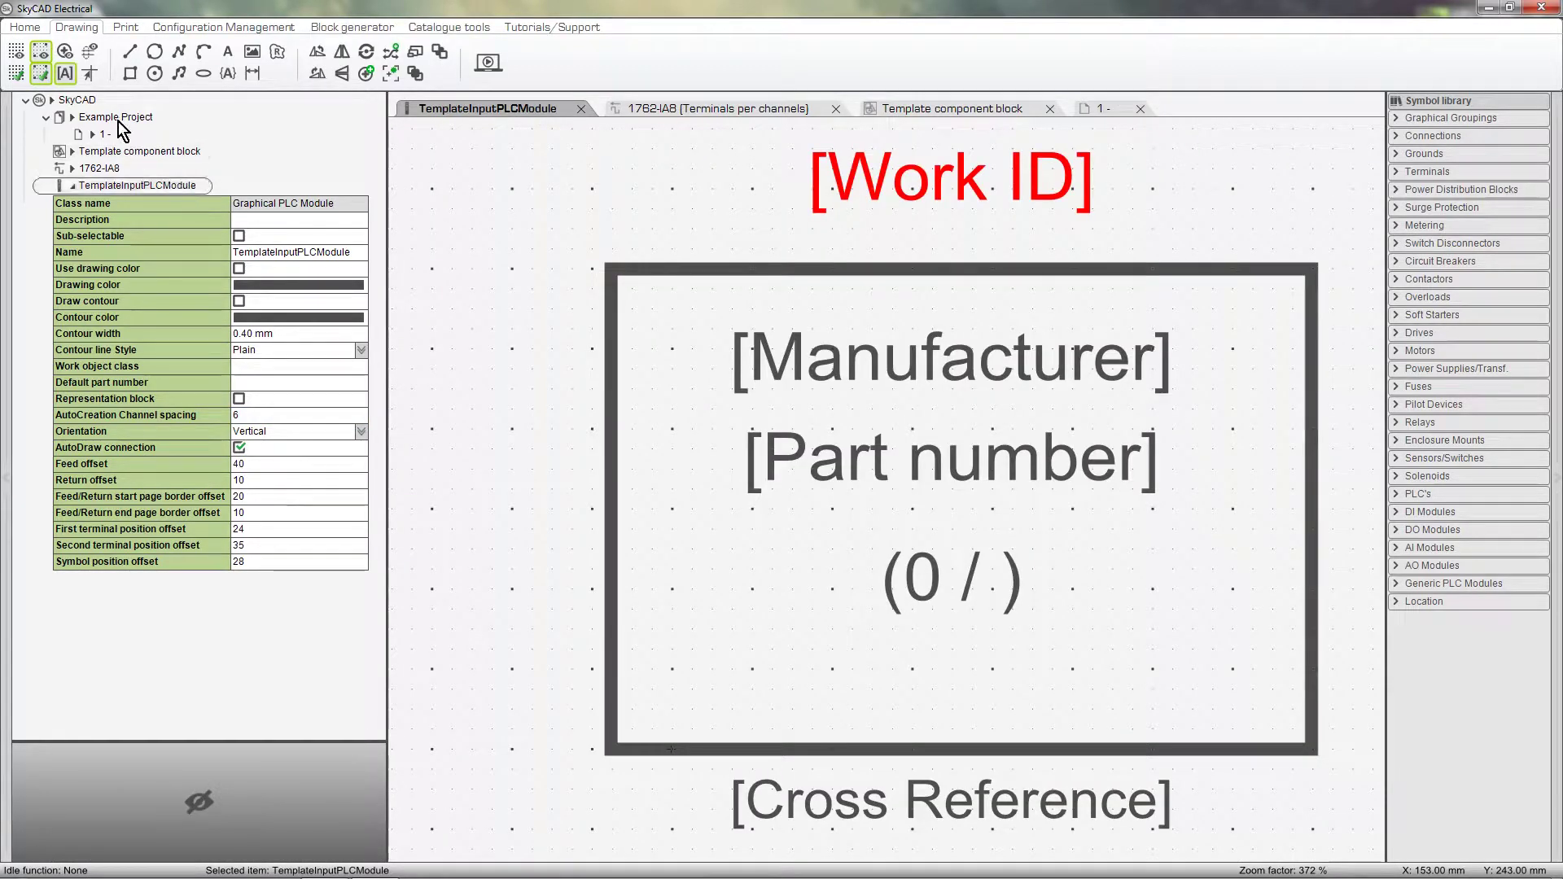
click(37, 26)
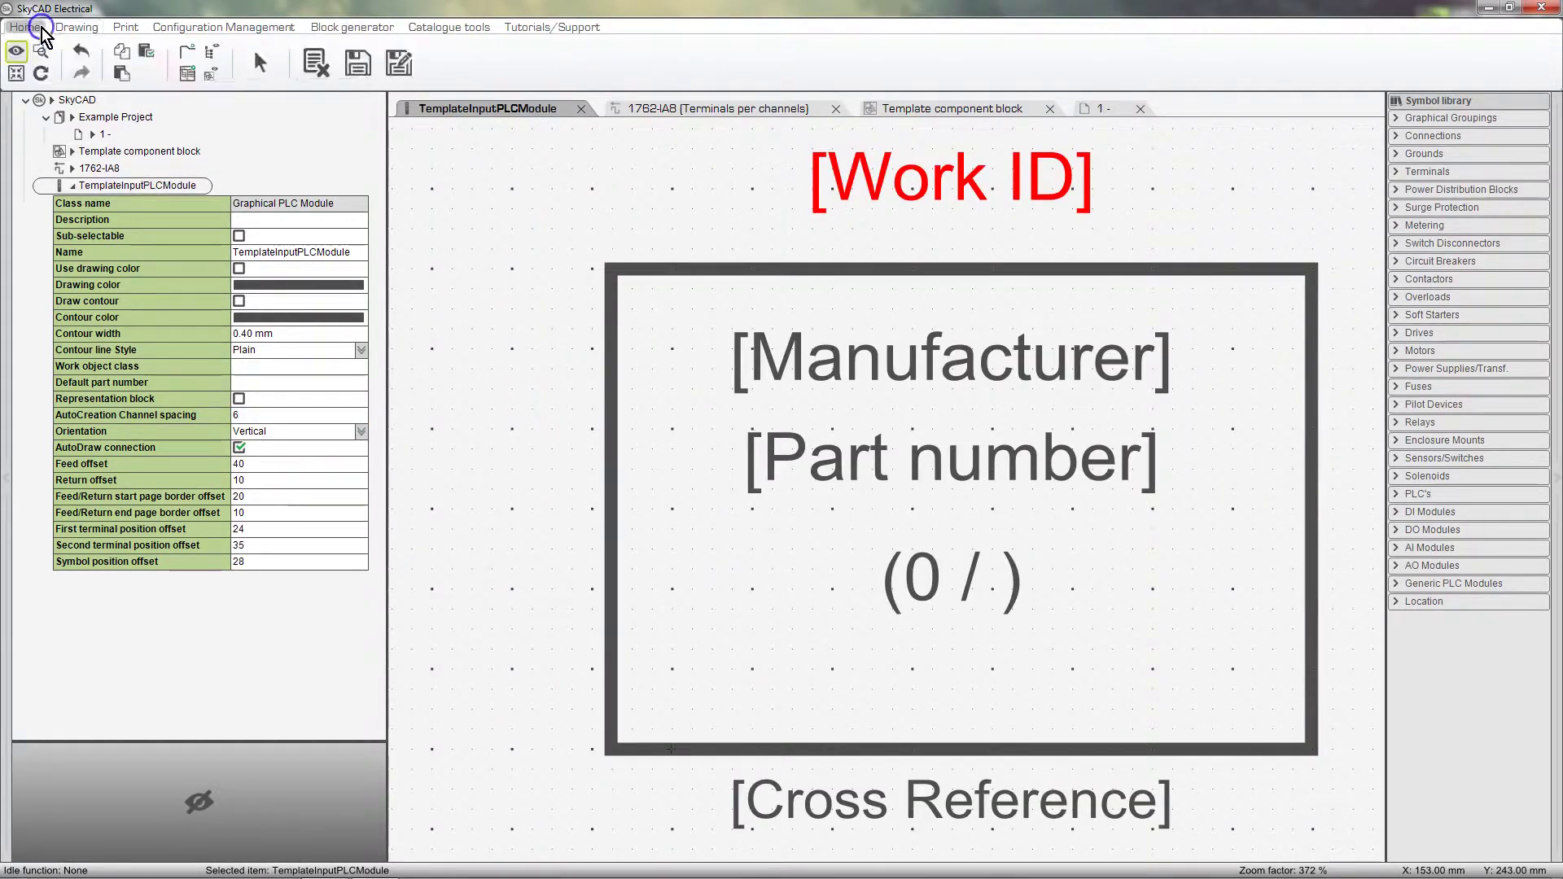
click(316, 60)
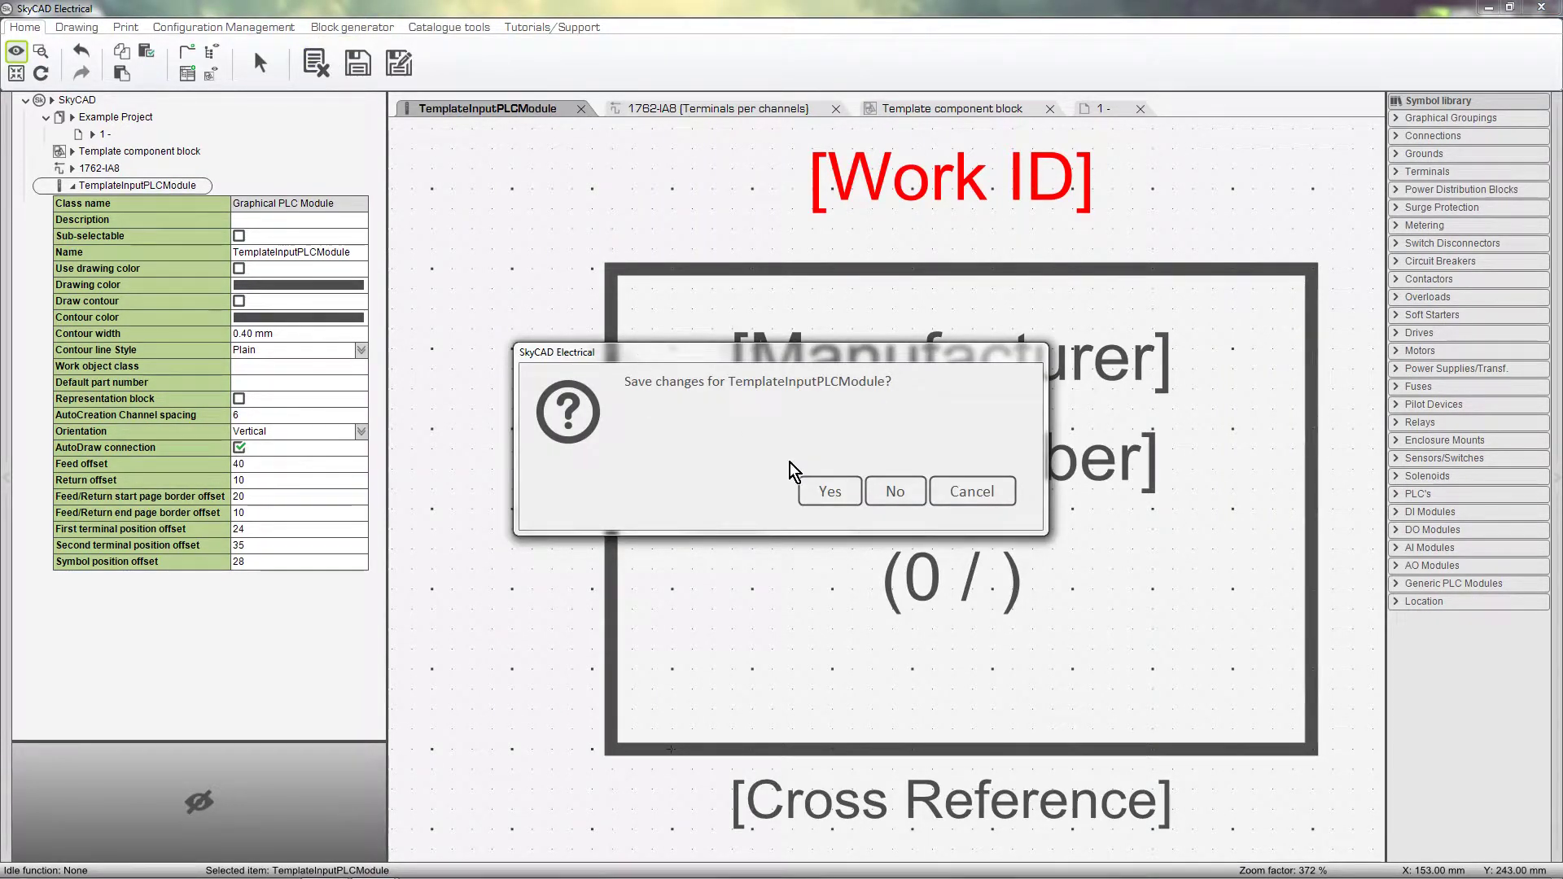
click(825, 489)
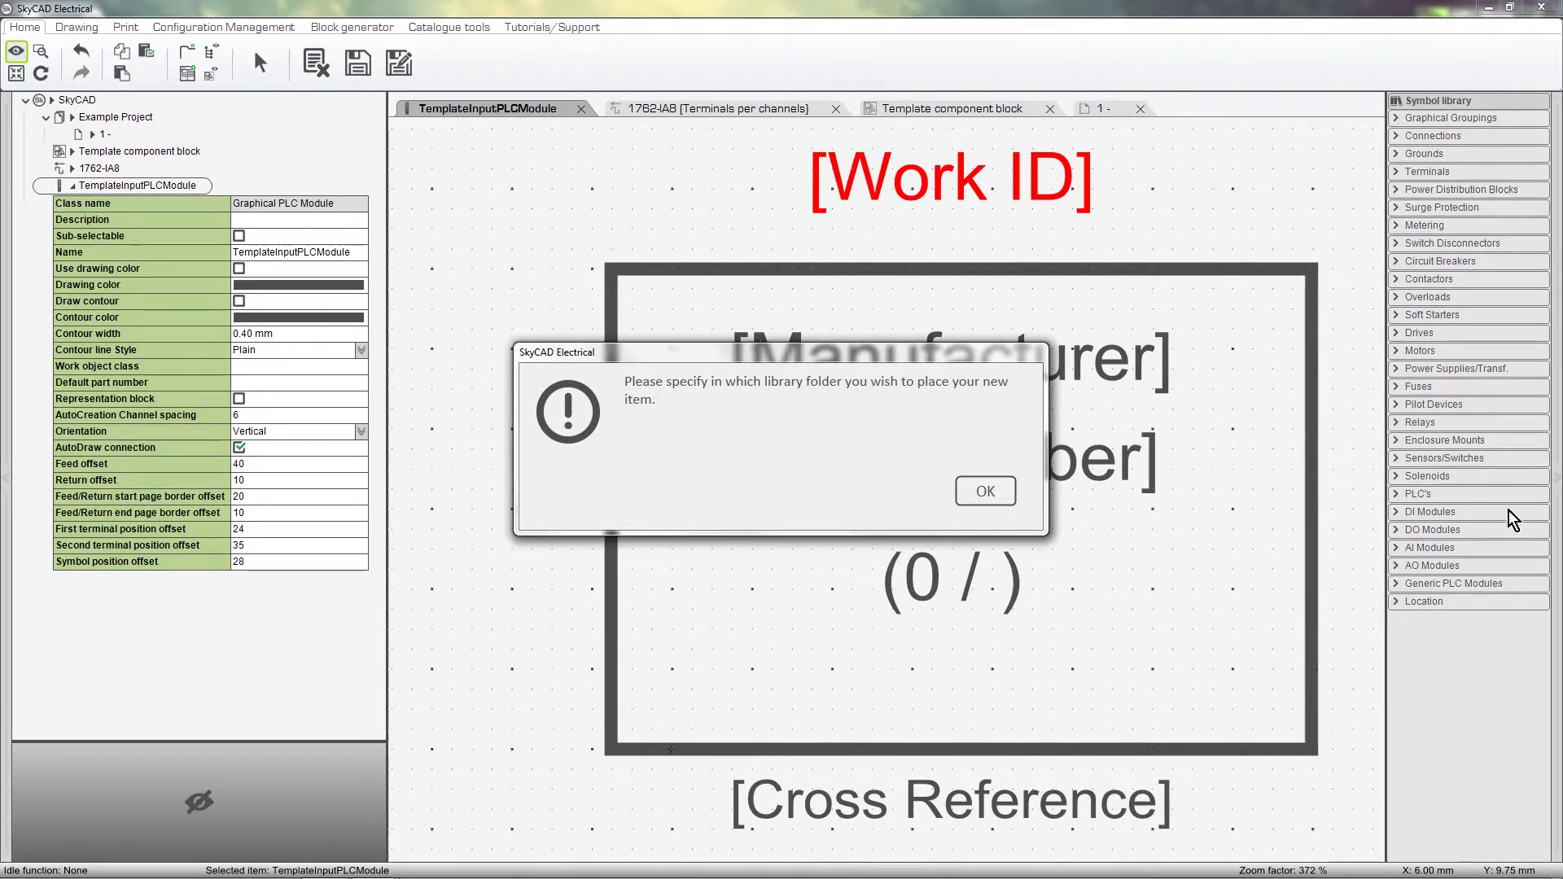
click(974, 499)
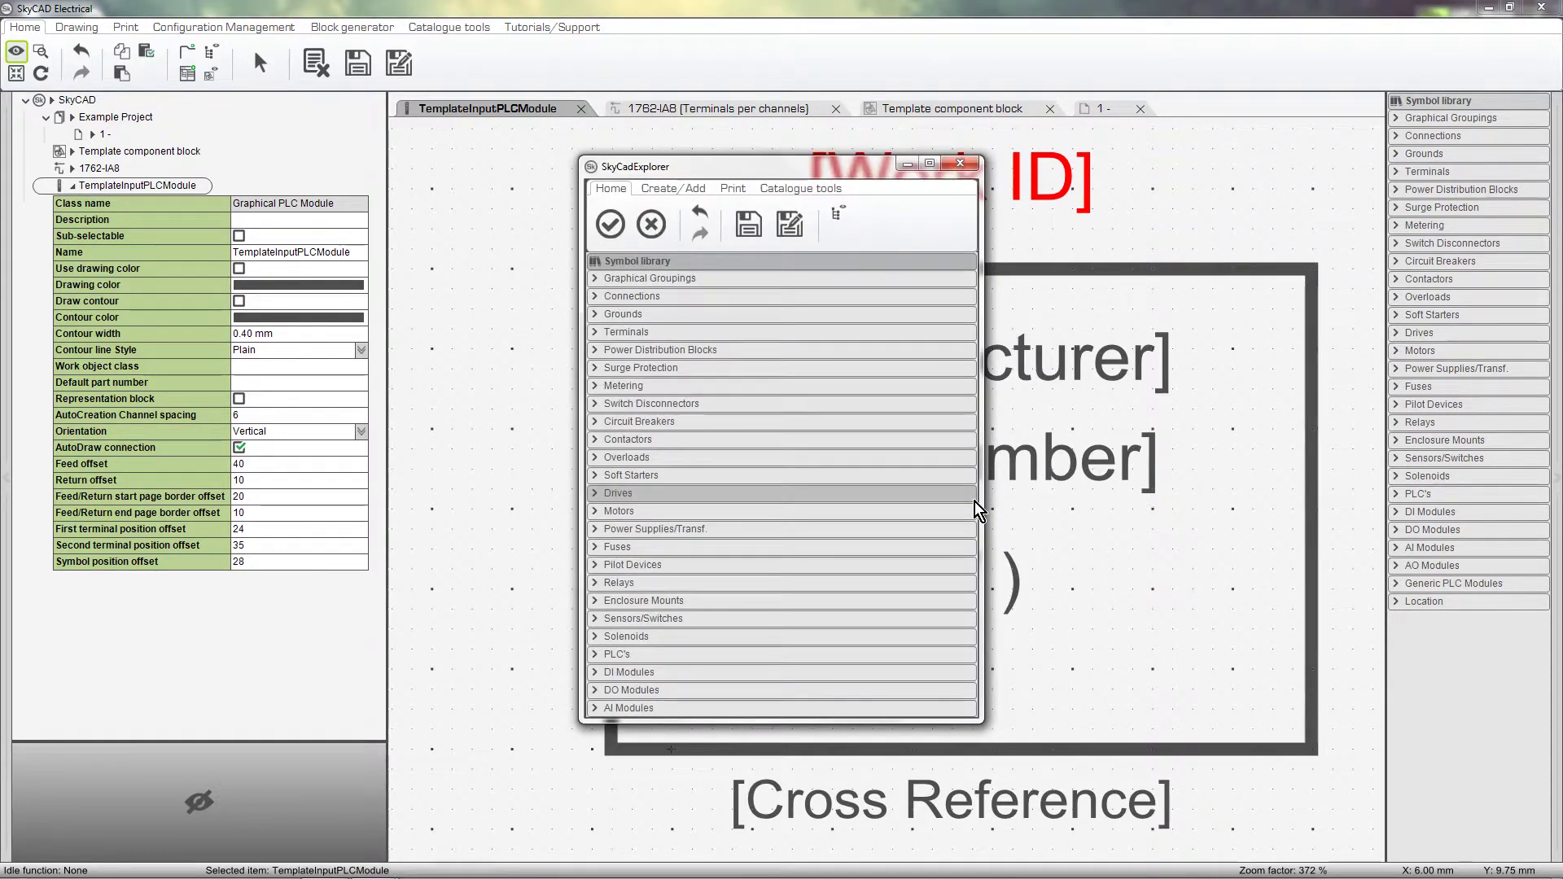
click(781, 674)
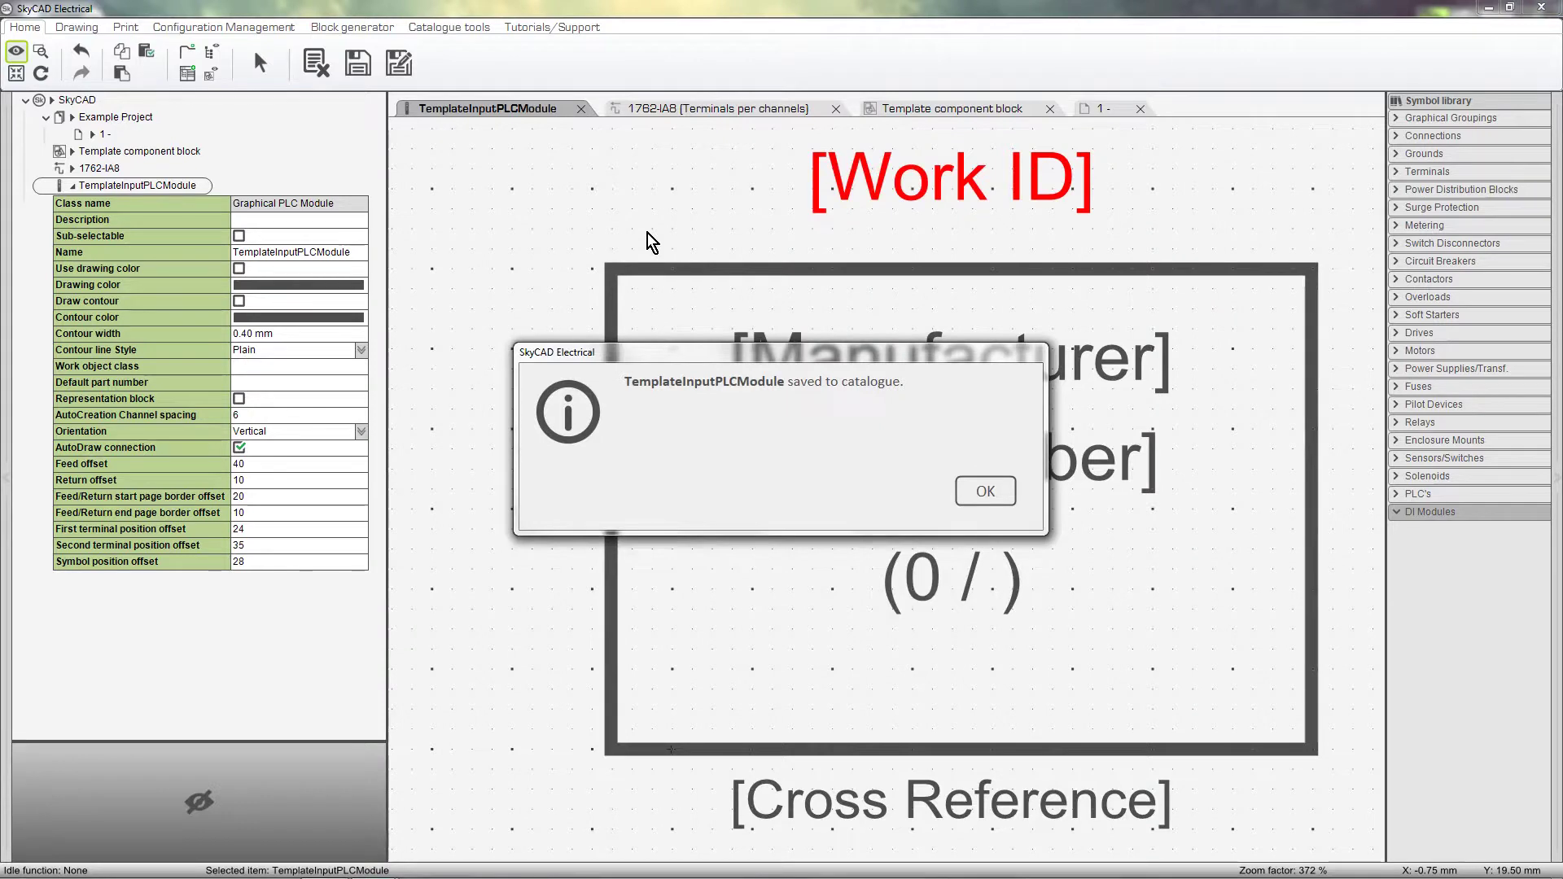
Step: Generate the 1762-IA8 blocks with the proposed name and count into DI Modules, then close the editor
click(985, 491)
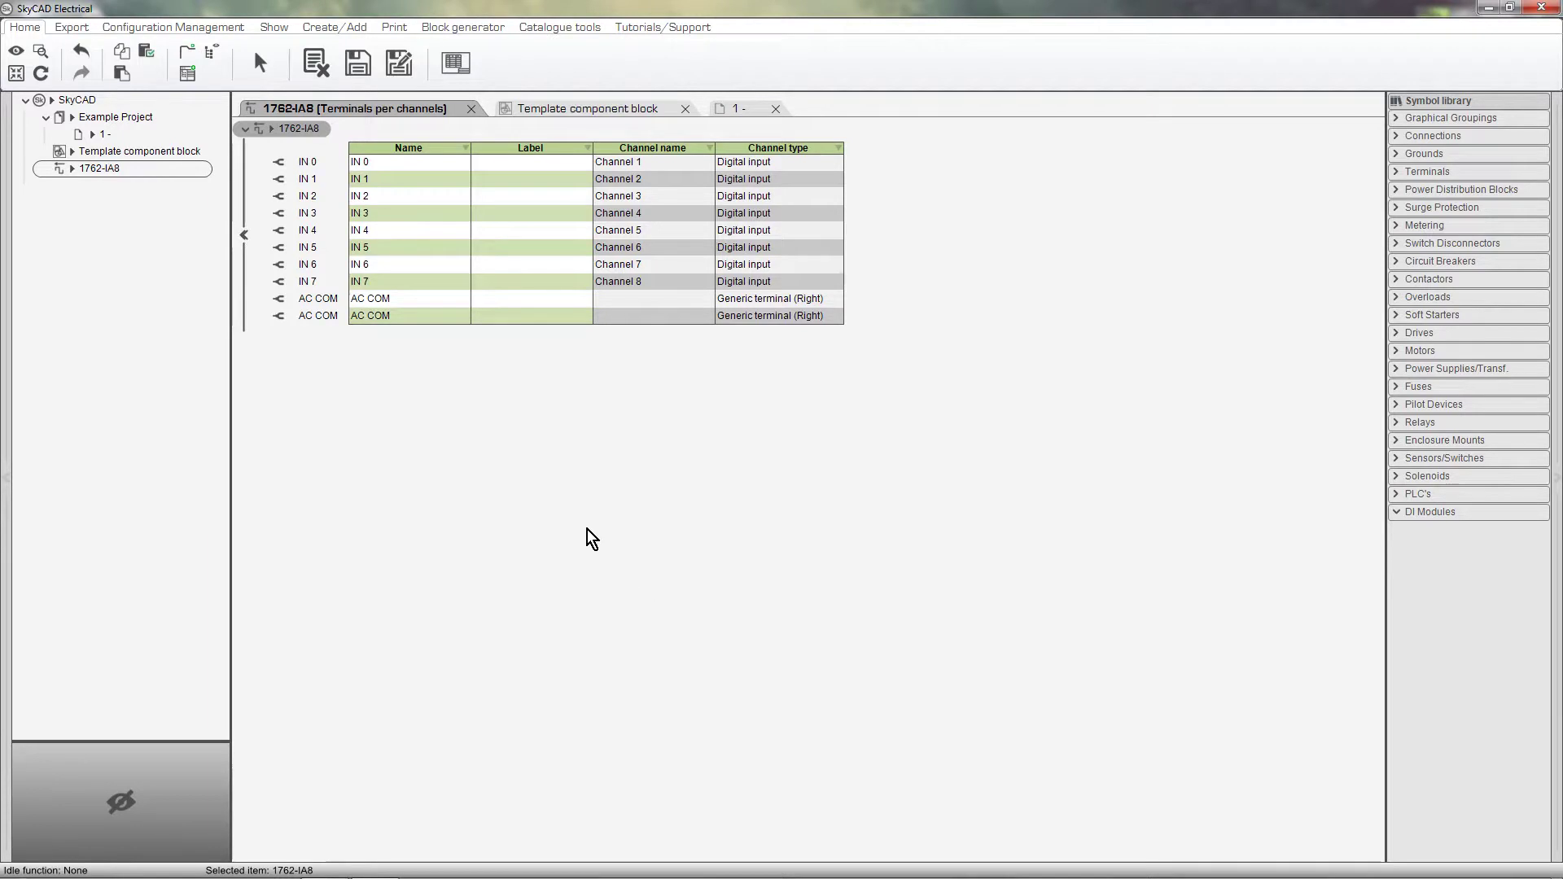
click(437, 23)
click(384, 66)
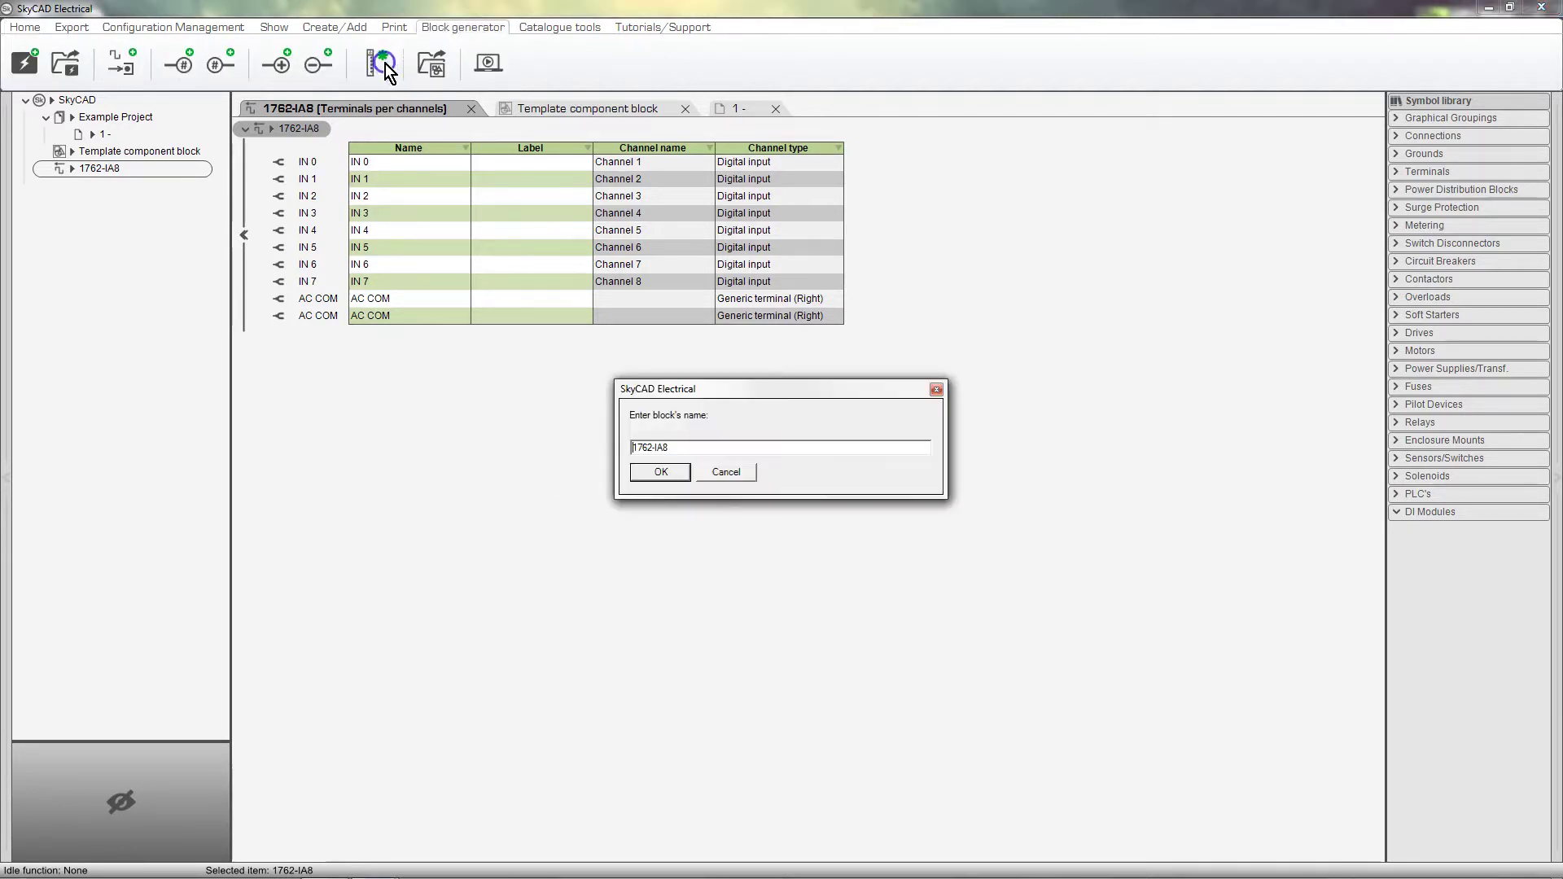
click(660, 472)
click(946, 669)
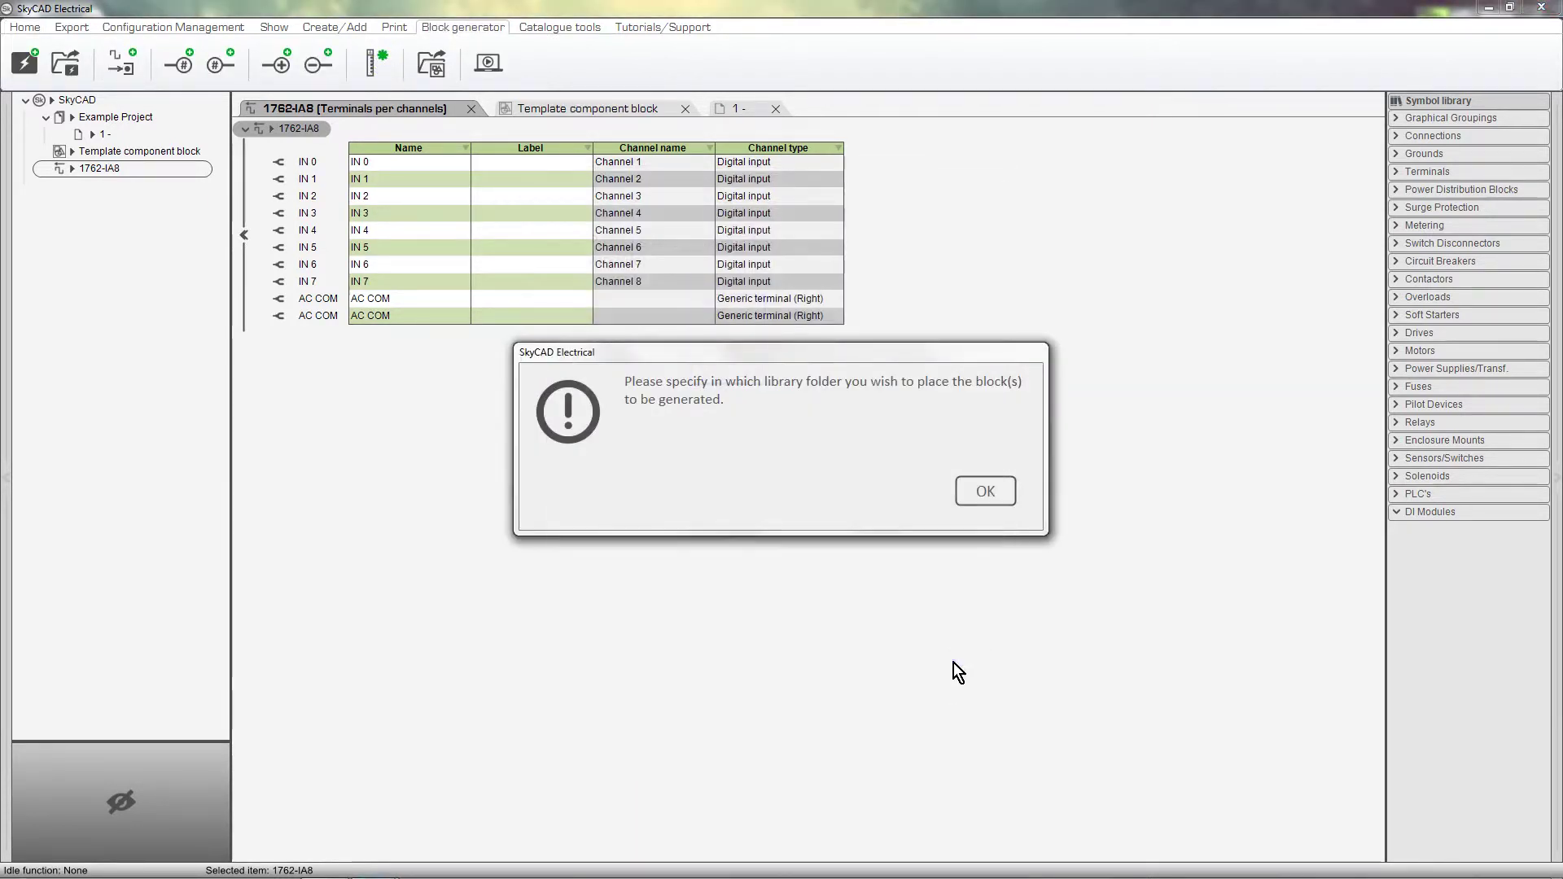
click(987, 491)
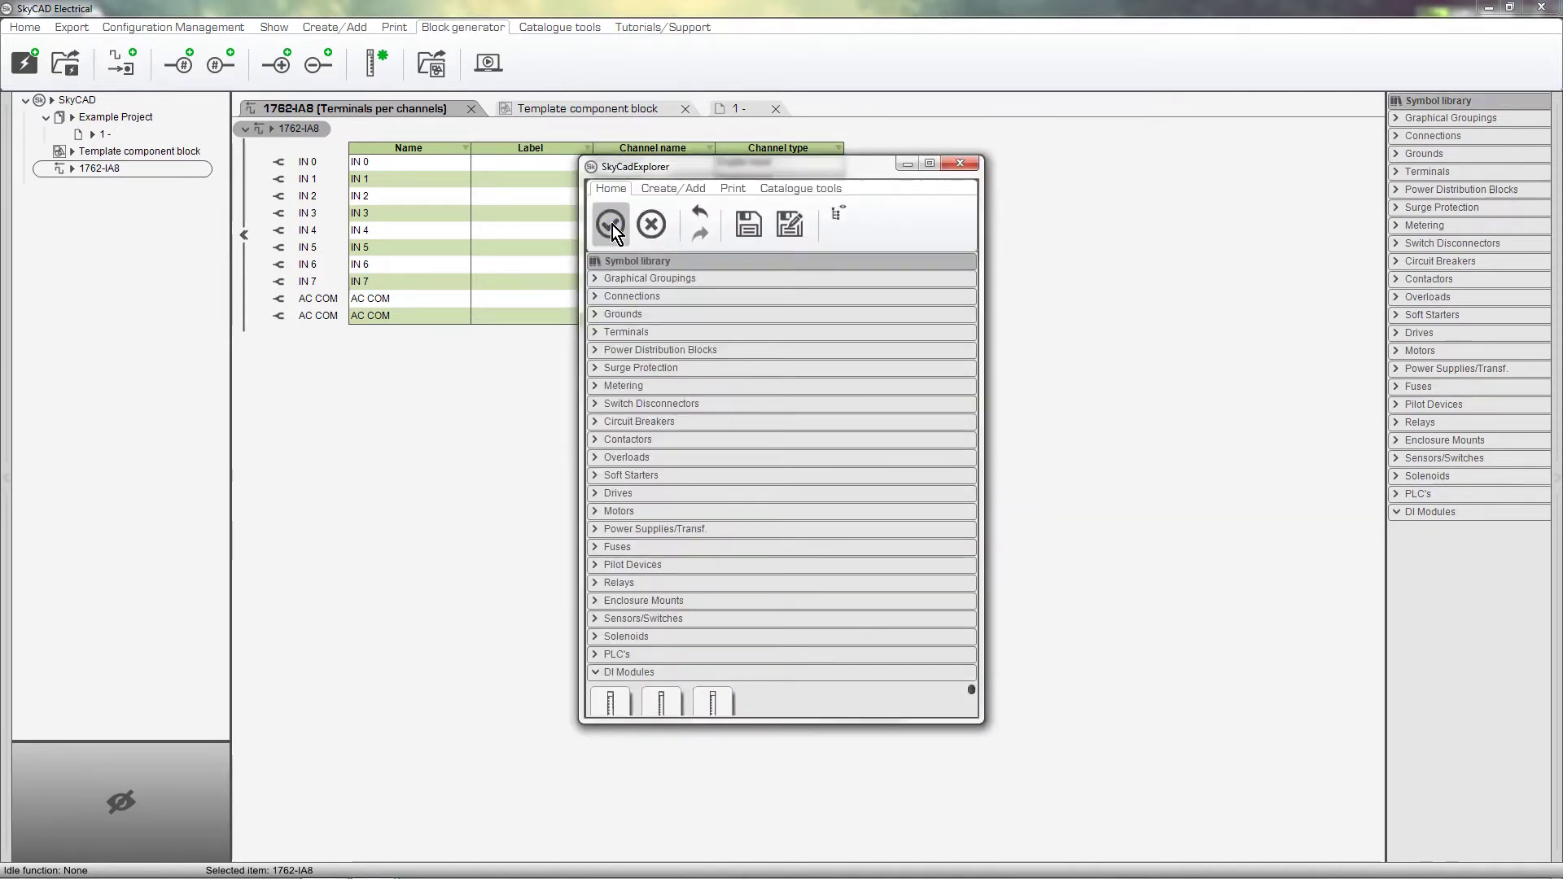
click(612, 224)
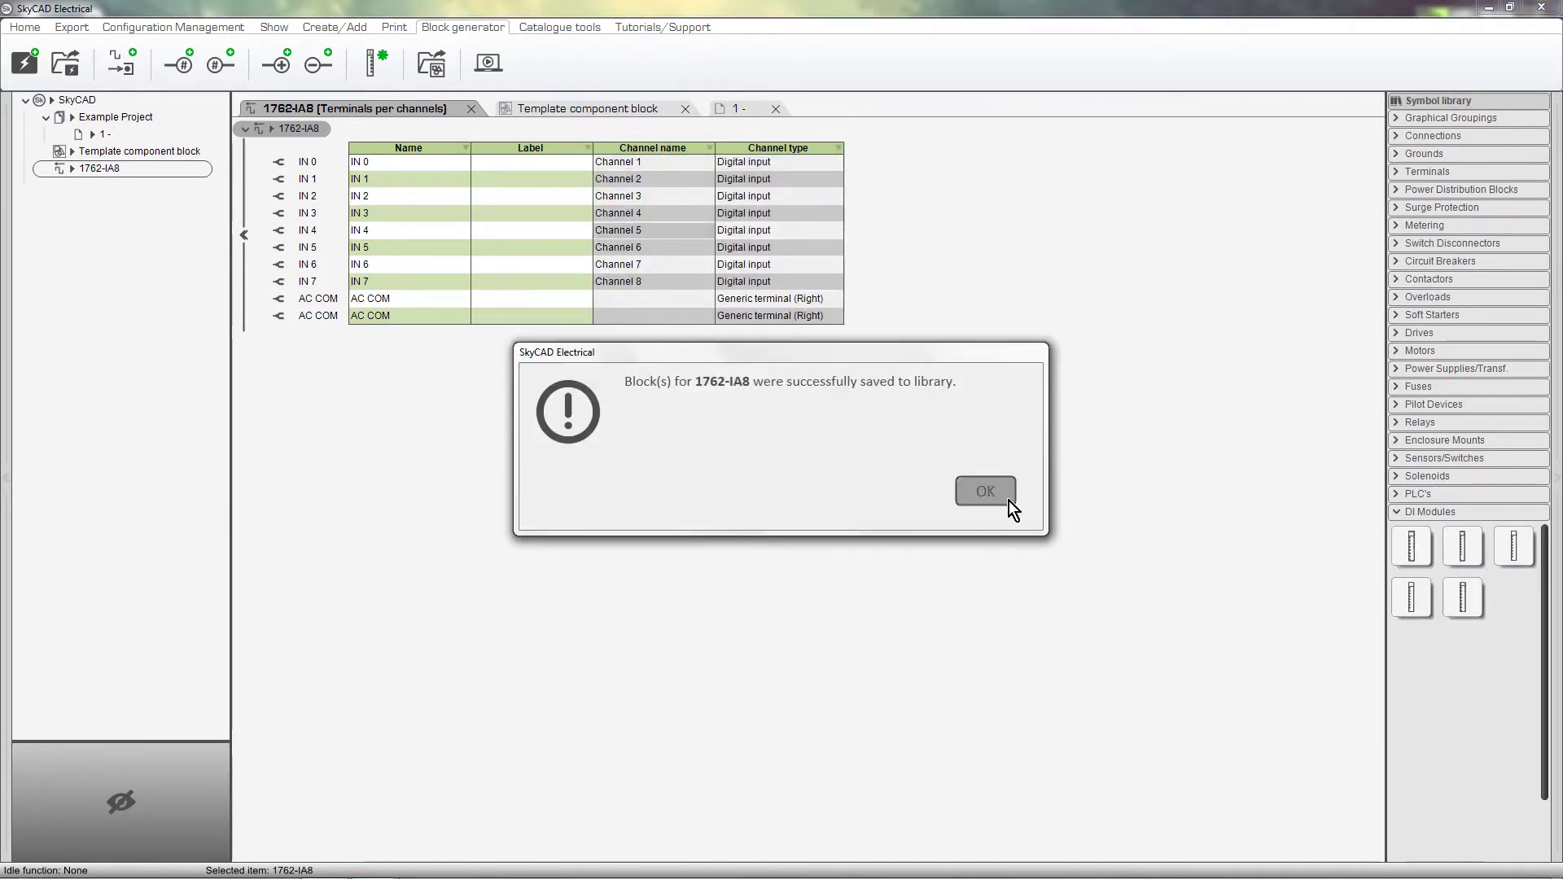
click(1006, 498)
click(934, 495)
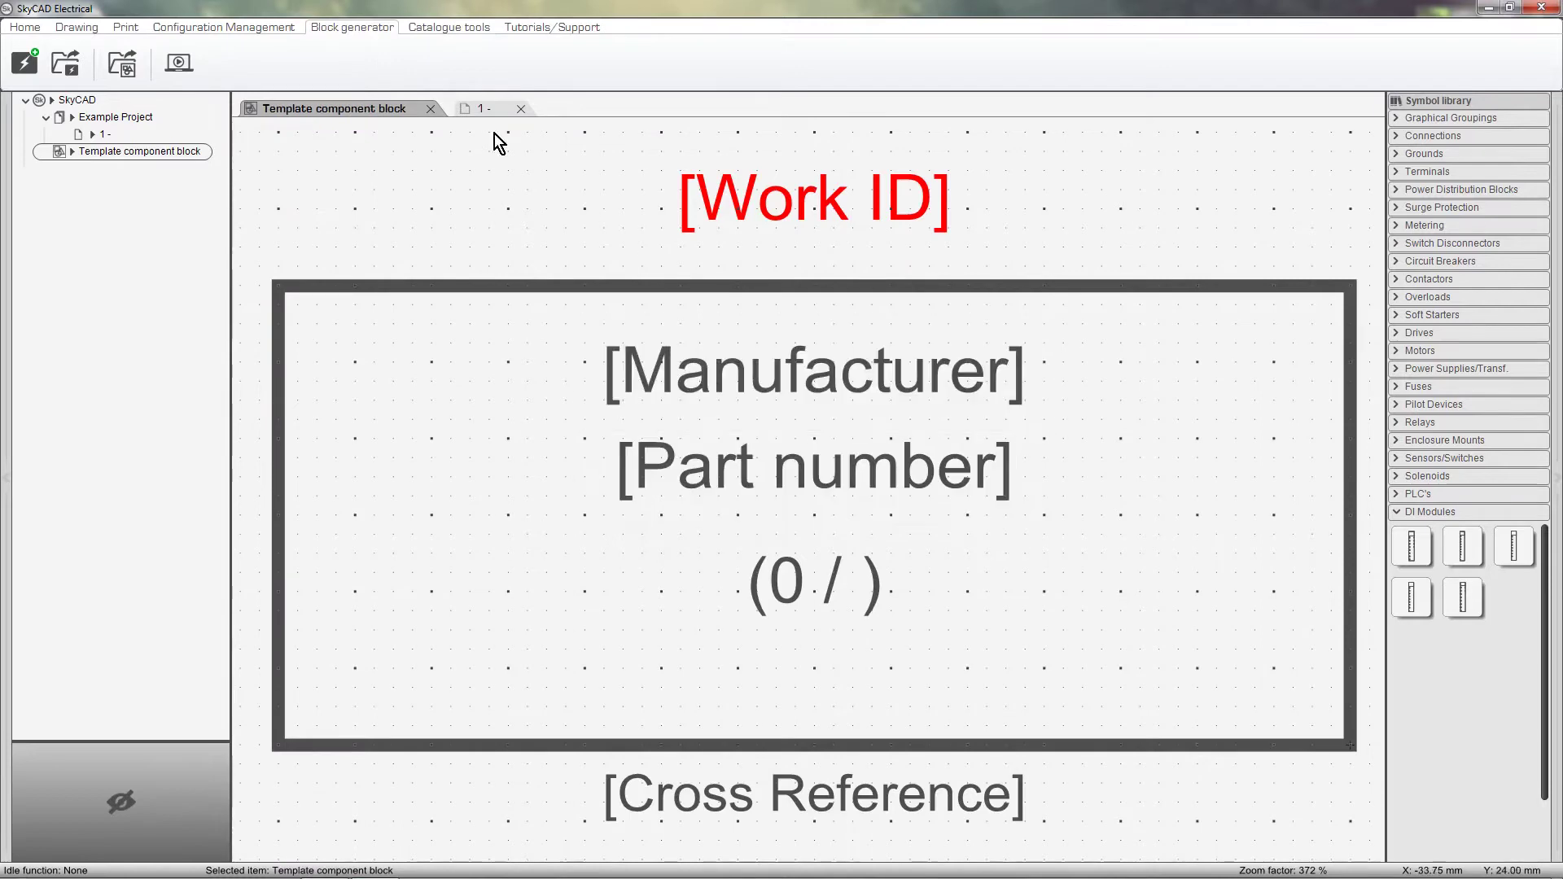
Step: Place the 1762-IA8 module as DI2 on schematic page 1, right of DI1
click(485, 109)
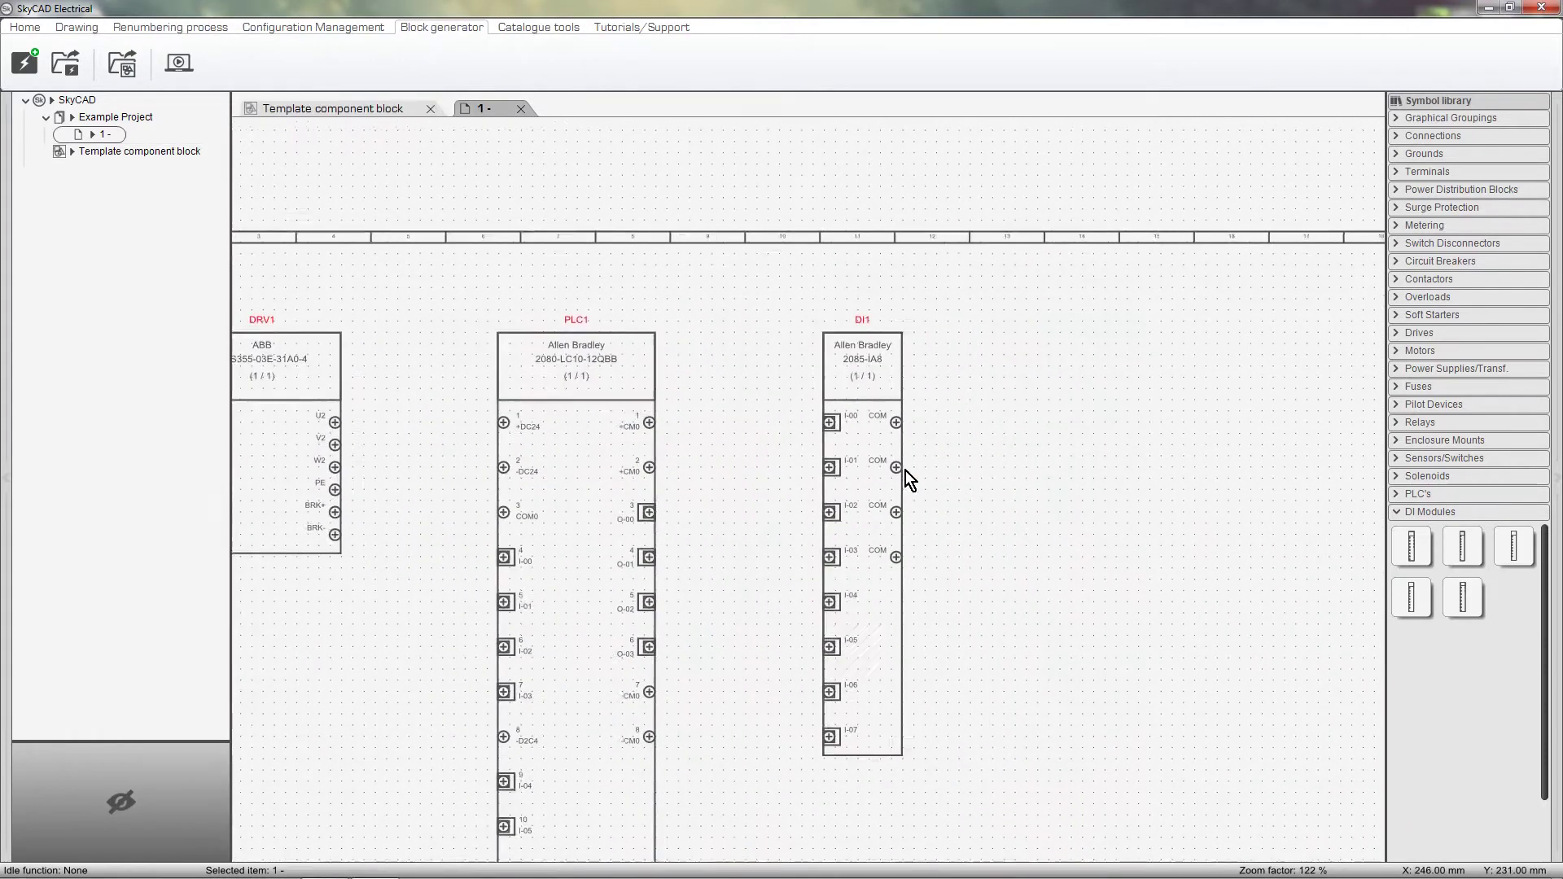
drag(1483, 600, 959, 389)
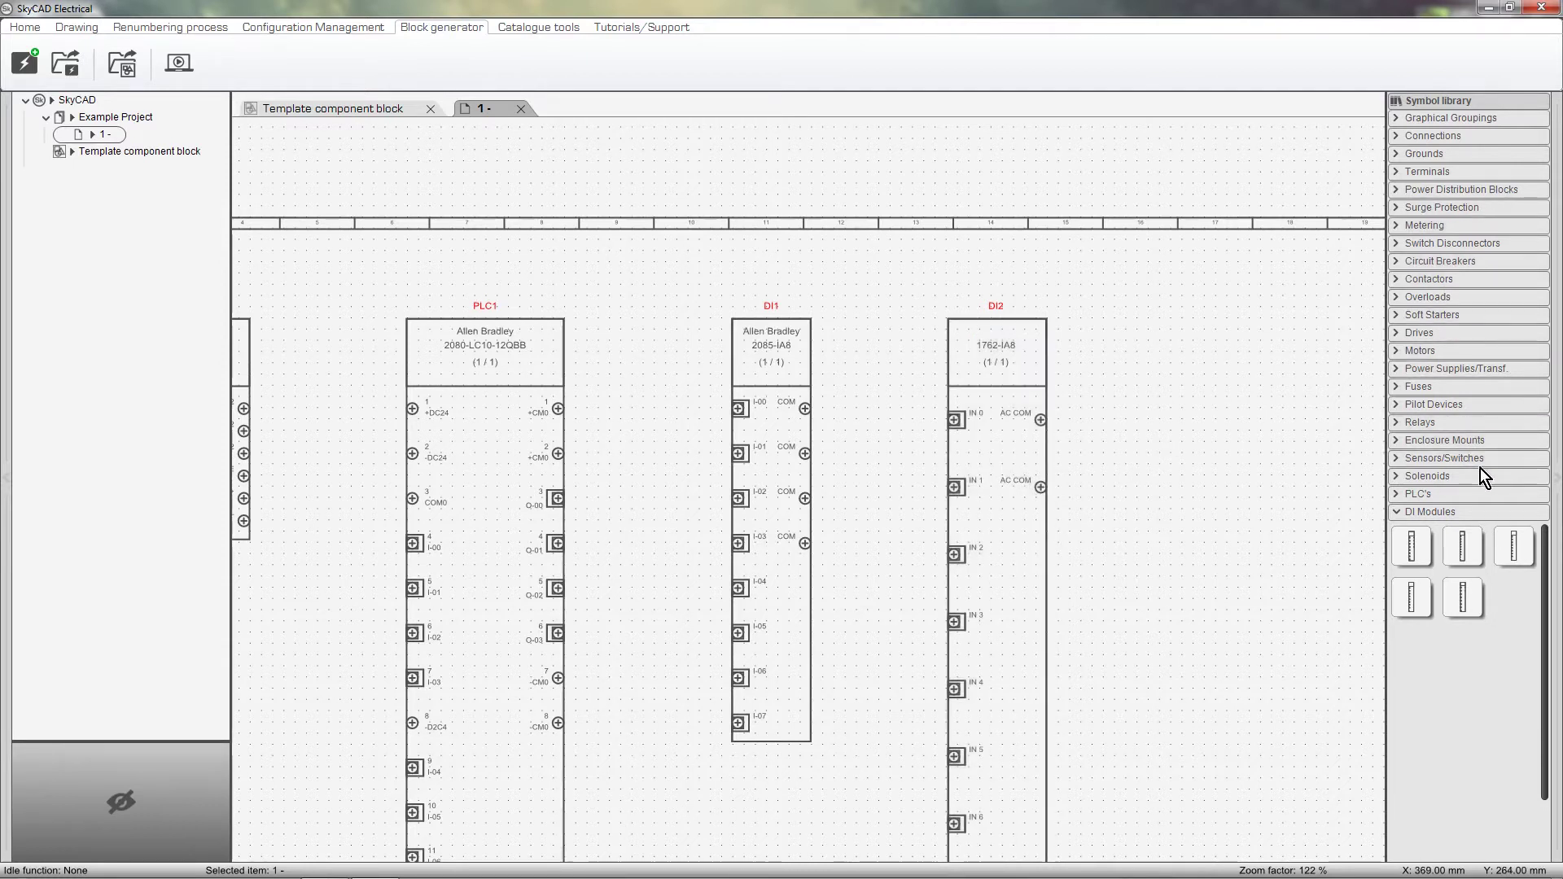
Step: Open the 2085-IA8 block from the DI Modules library in its own block editor
click(1423, 547)
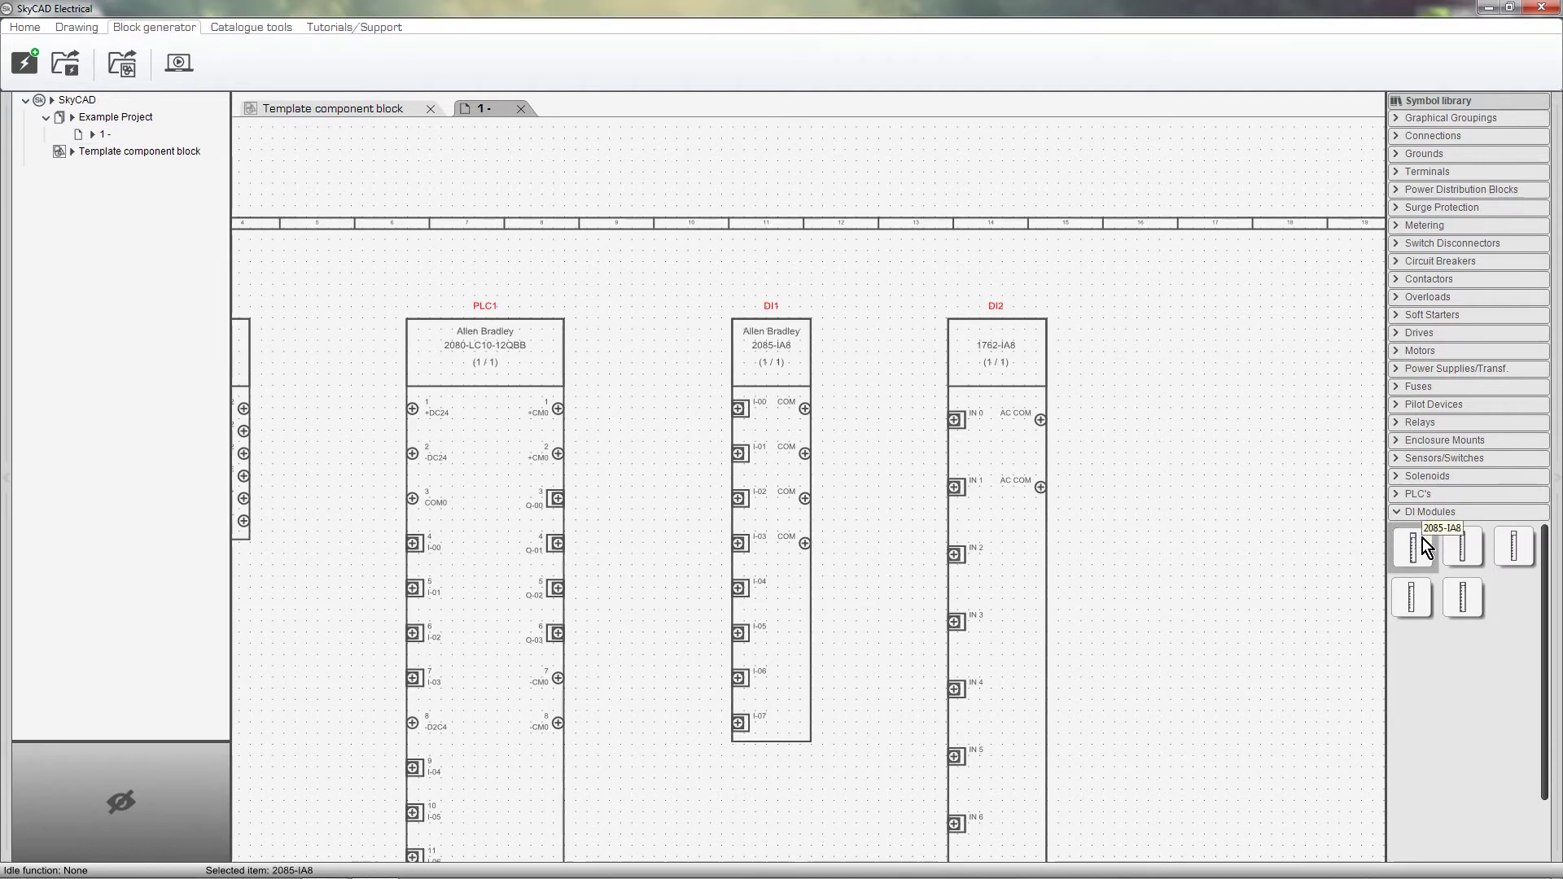
click(24, 27)
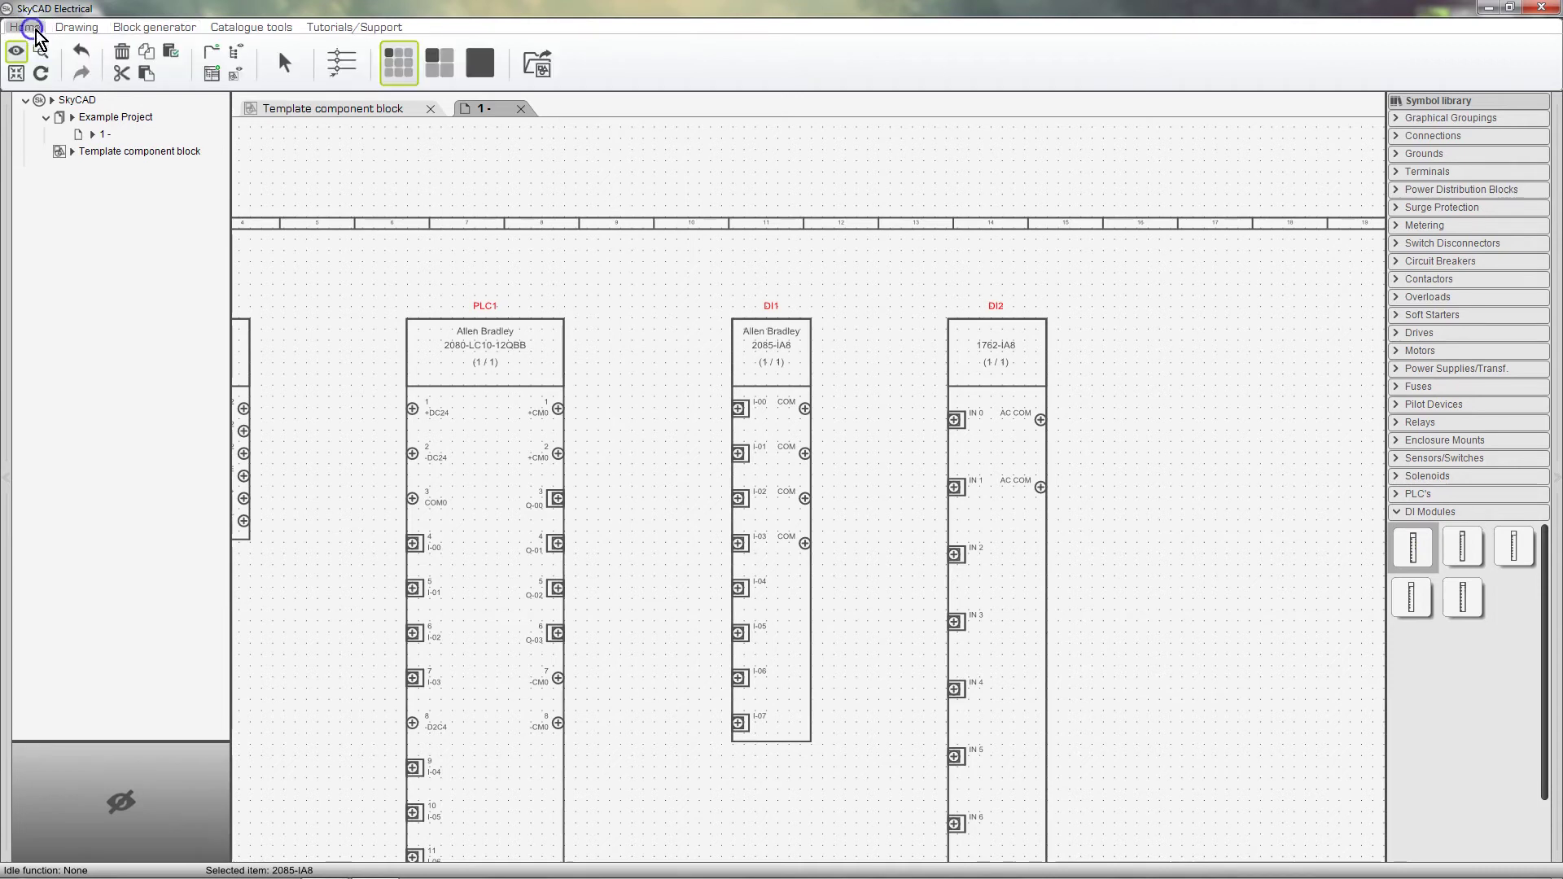
click(535, 70)
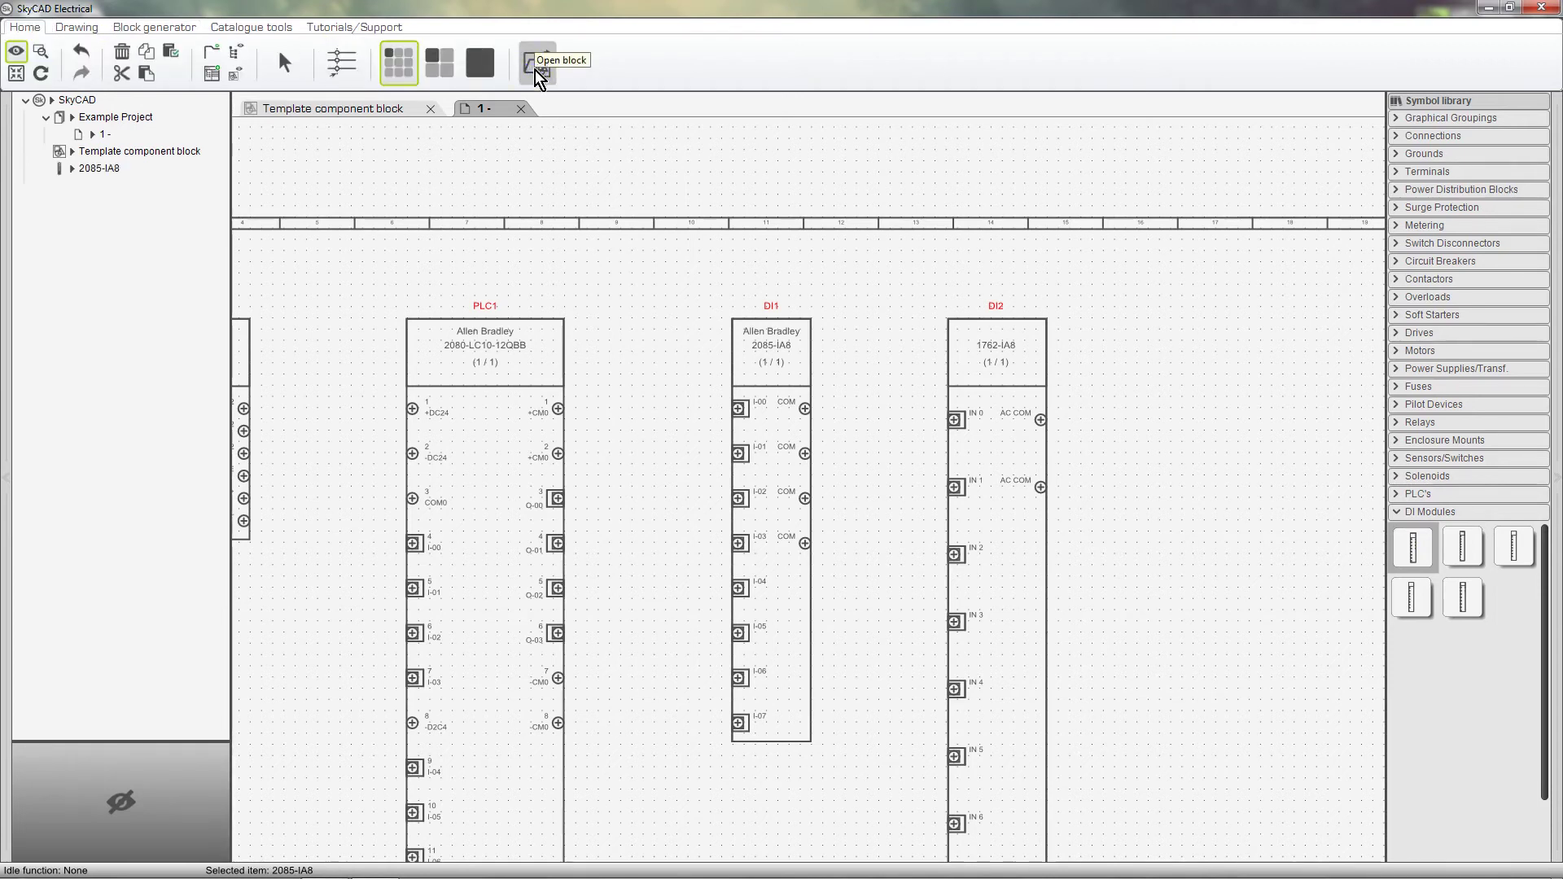